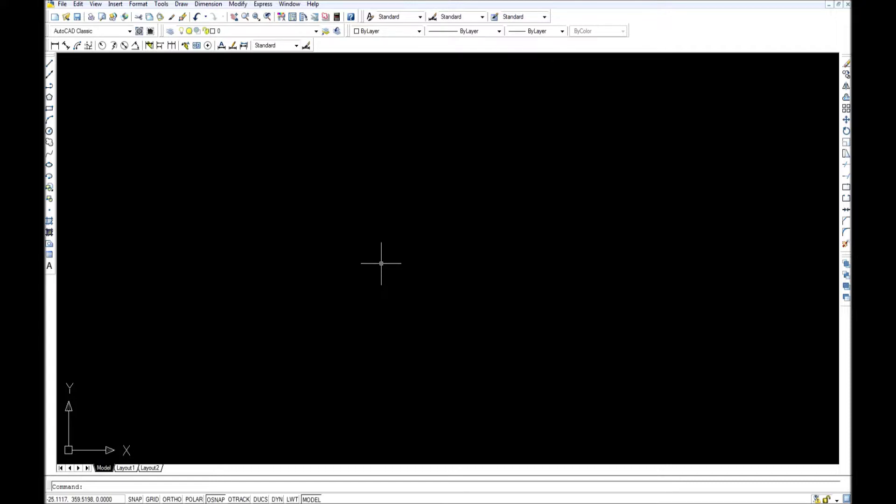
Draw a straight horizontal line 300 units long with Ortho on.
click(50, 63)
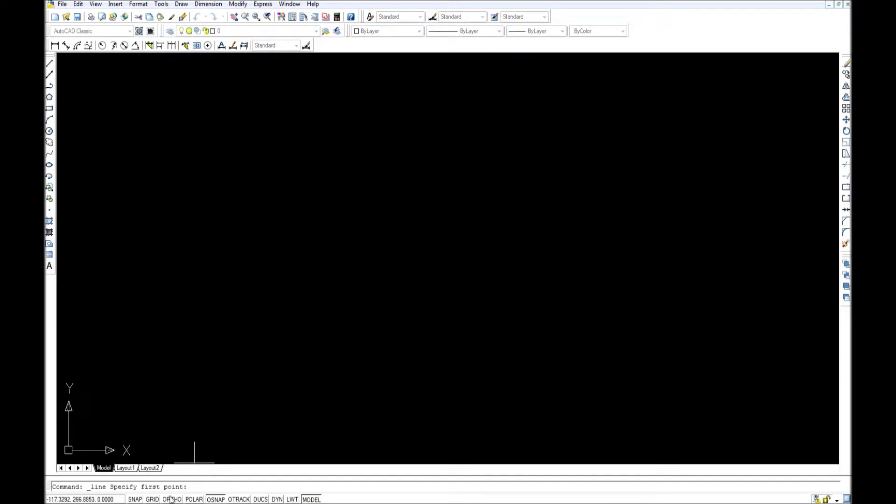
click(182, 311)
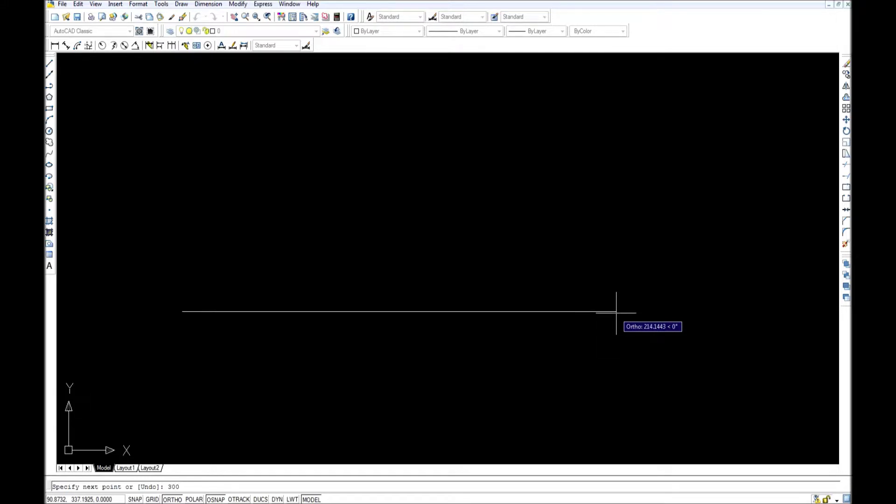
key(Return)
key(Return)
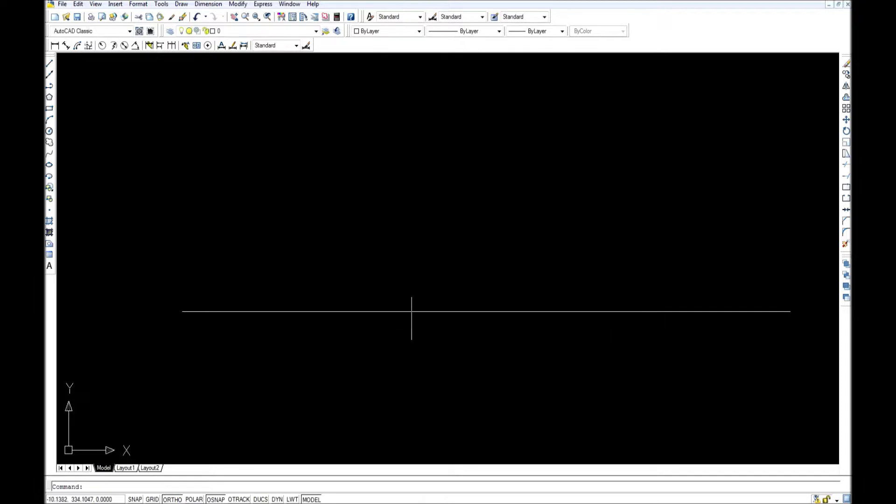
scroll(778, 344, up, 2)
scroll(574, 358, down, 2)
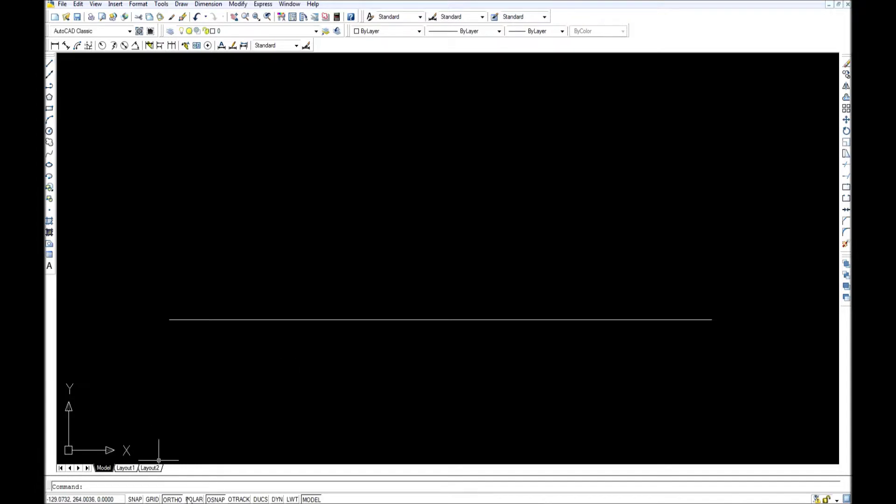
click(50, 64)
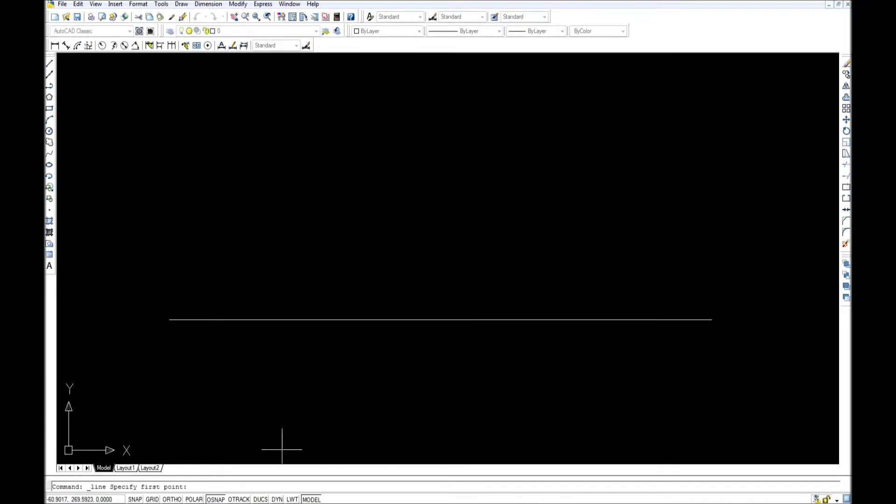
Draw a short diagonal line as the first tooth edge below the baseline.
click(252, 386)
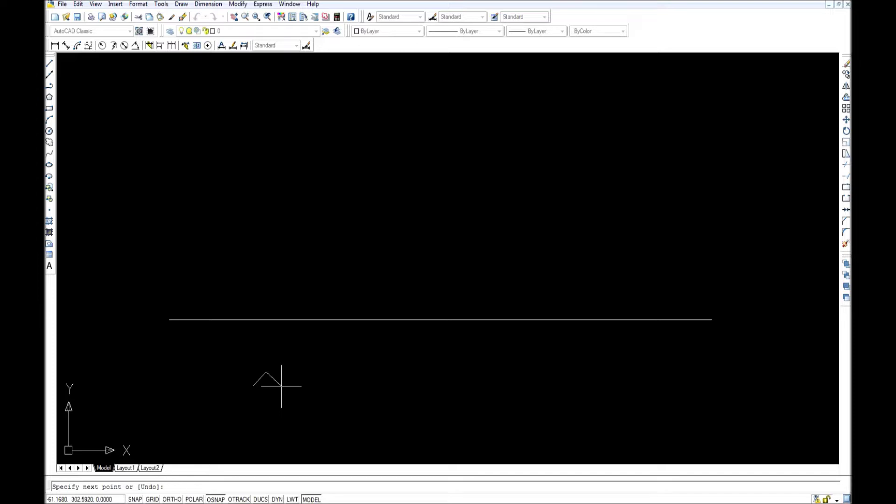
scroll(273, 382, up, 3)
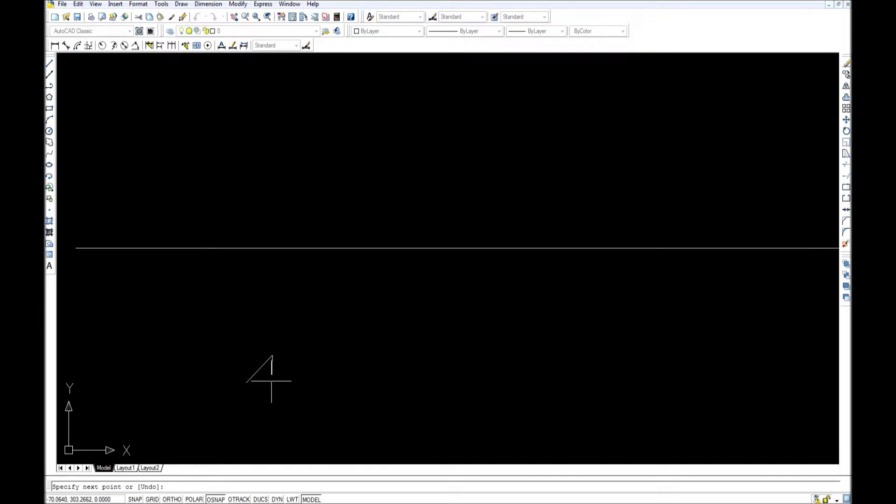
click(273, 356)
key(Return)
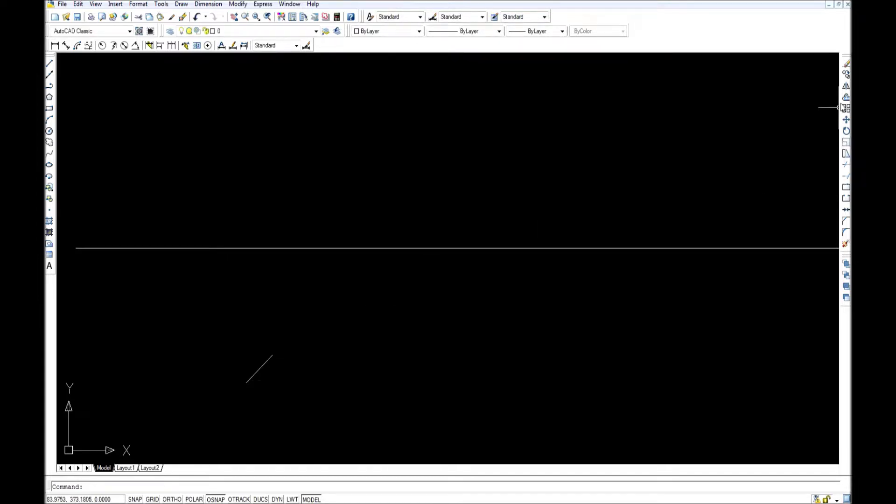
Mirror the diagonal line about a vertical axis, keeping the original, to form a V.
click(846, 87)
click(280, 350)
click(234, 373)
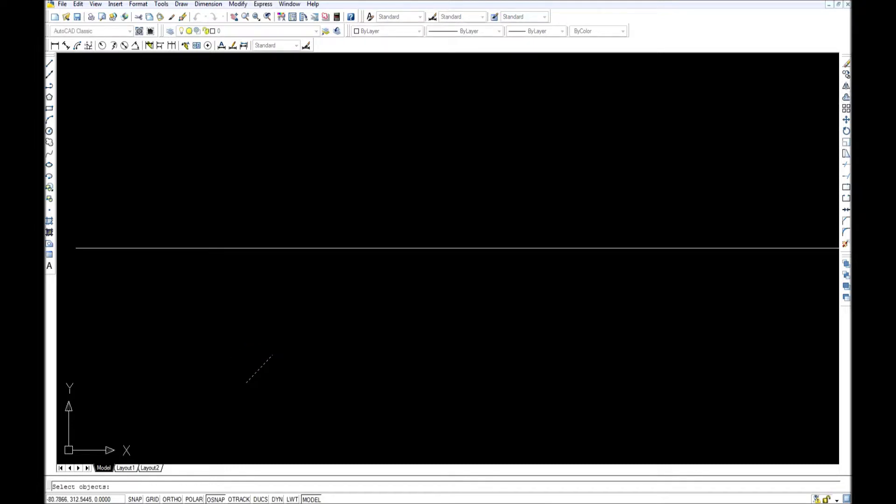
key(Return)
click(273, 355)
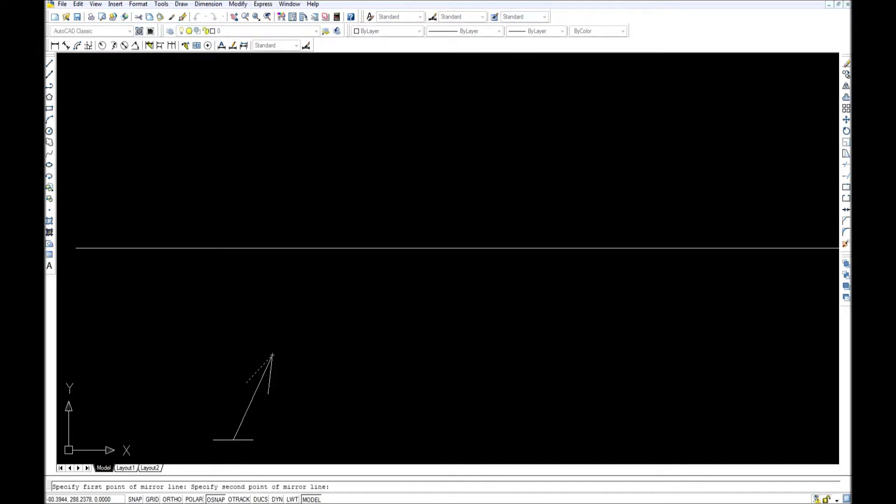
key(F8)
click(283, 429)
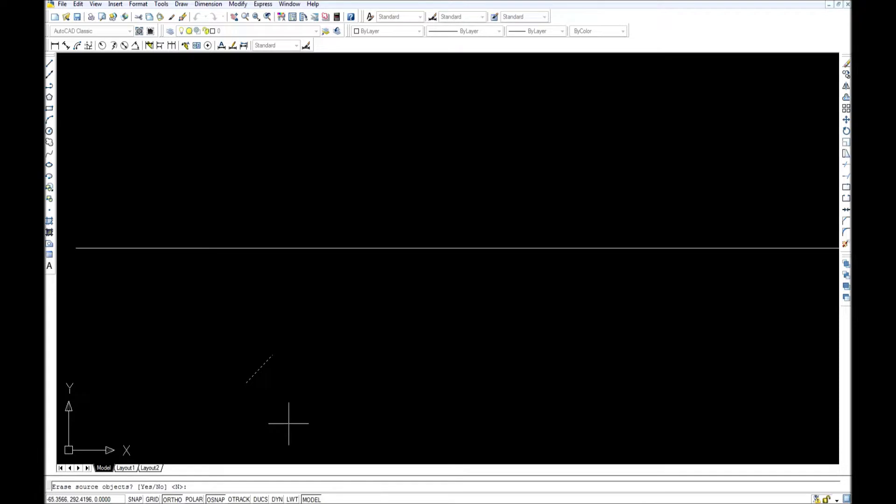
key(Return)
Copy the V tooth ten times side by side to build a zigzag row.
click(331, 401)
click(190, 308)
right_click(191, 309)
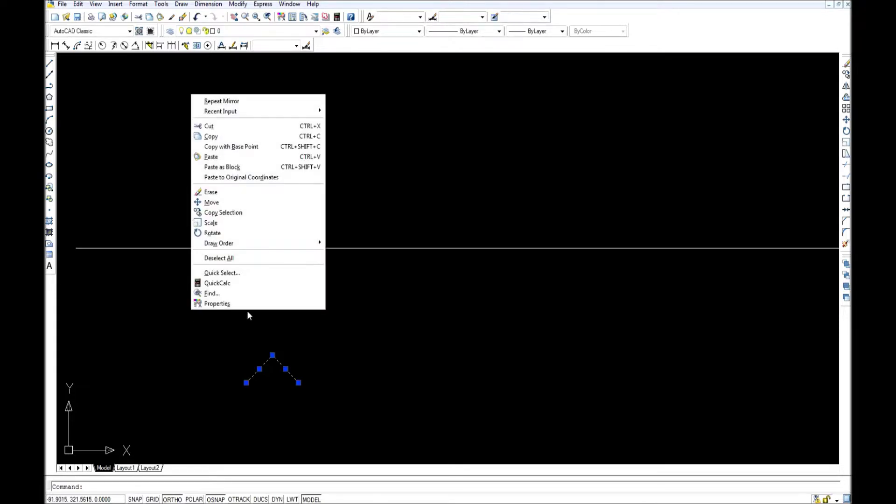
click(223, 212)
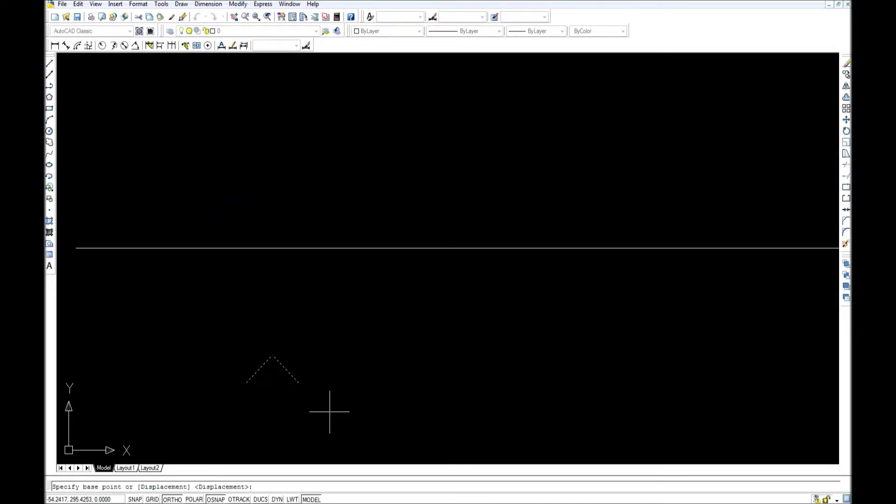
click(247, 383)
click(299, 382)
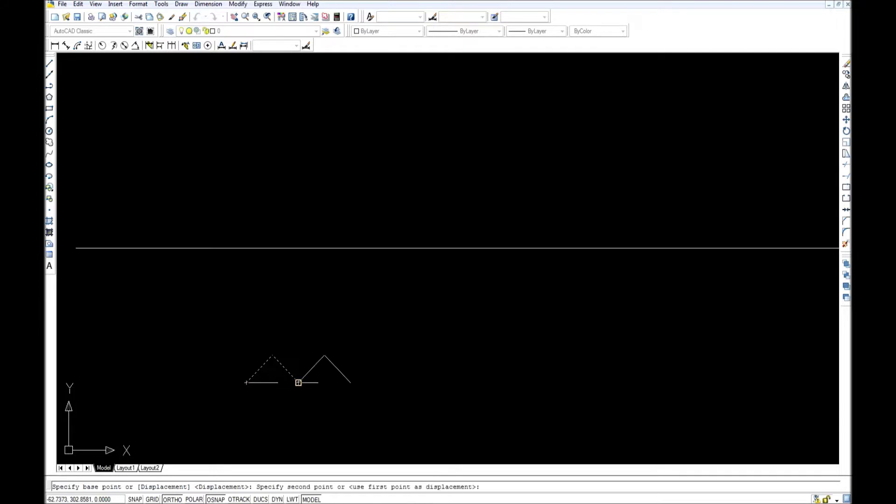
click(351, 383)
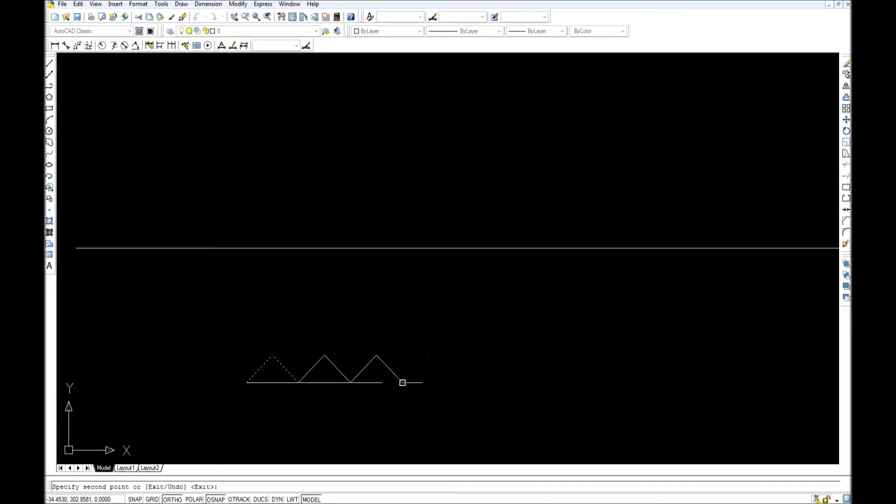
click(402, 383)
click(454, 383)
click(507, 383)
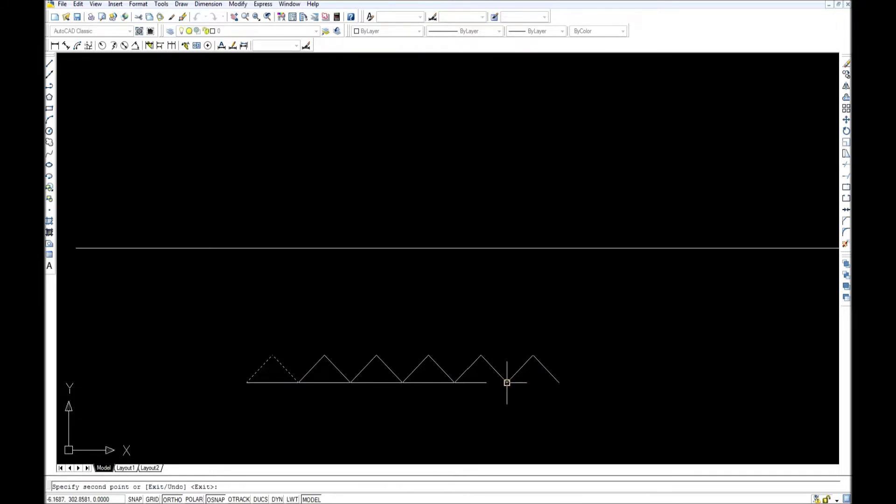
click(558, 382)
click(611, 383)
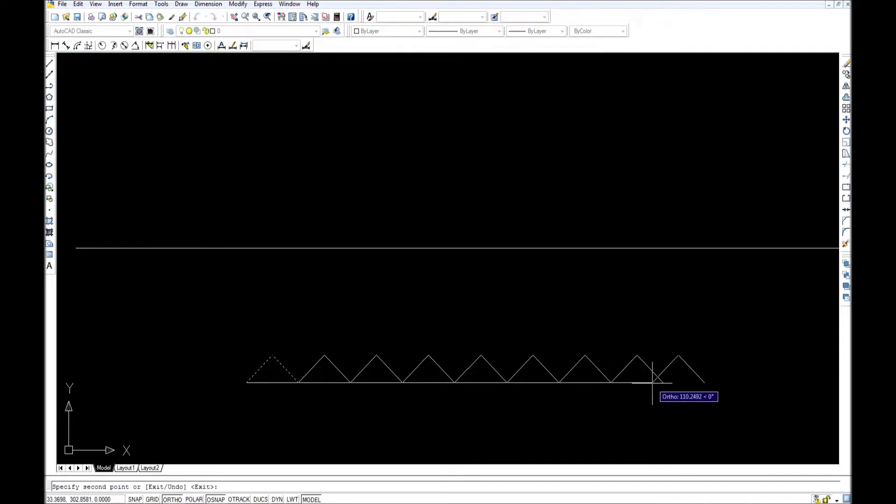
click(663, 383)
click(715, 383)
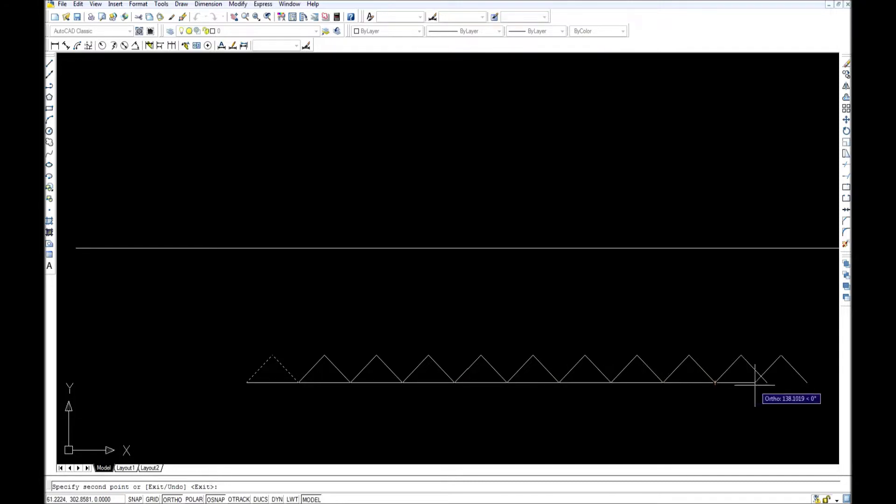
click(767, 383)
Move the zigzag onto the long line's left end and delete its leftmost segment.
key(Return)
scroll(237, 355, down, 2)
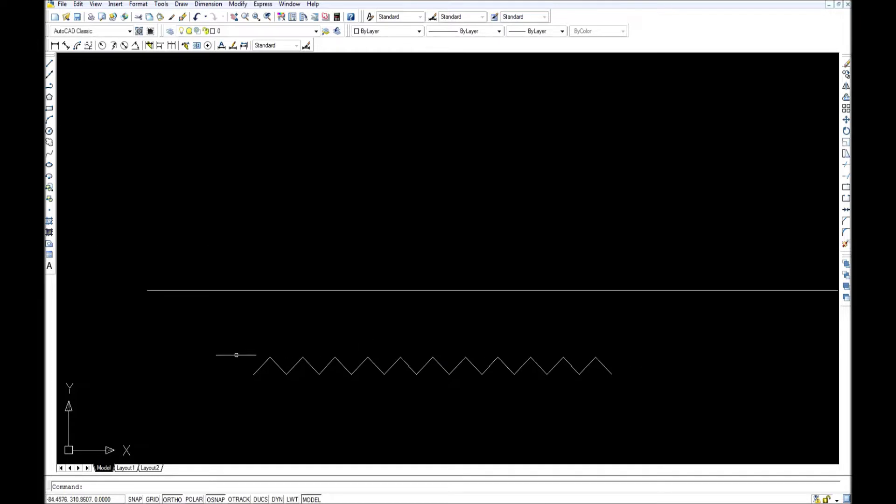
click(663, 395)
click(176, 352)
right_click(161, 345)
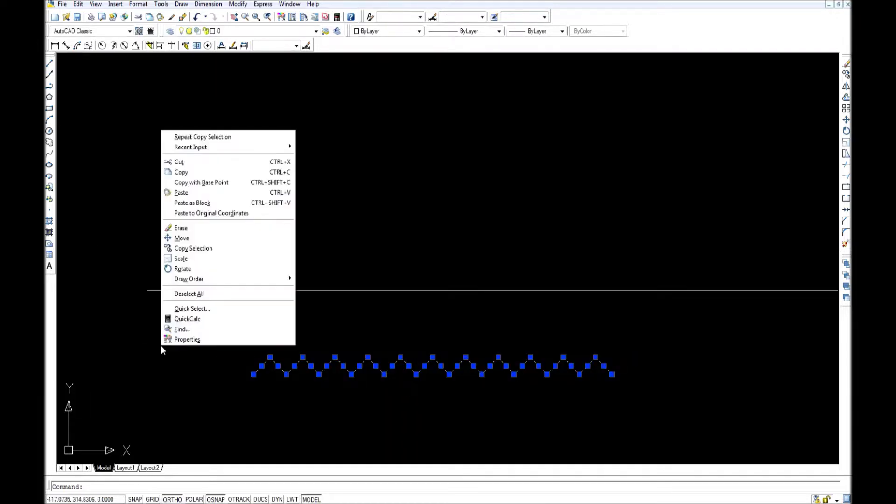
click(186, 238)
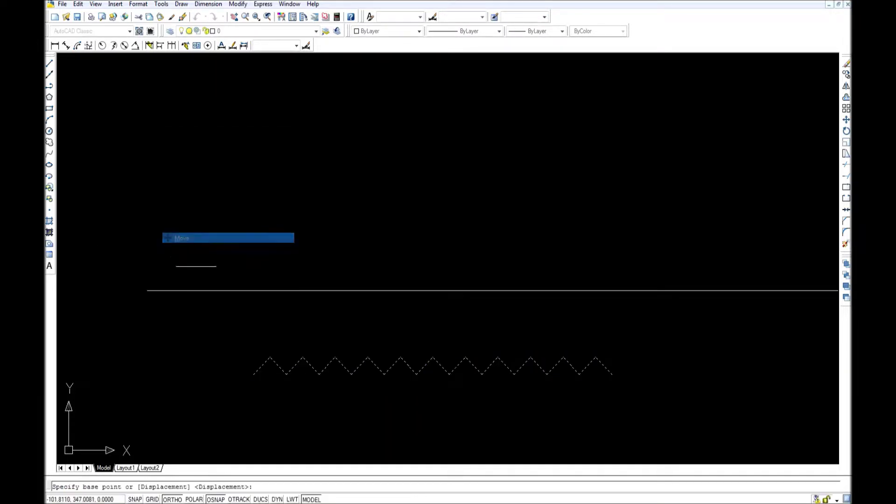
click(270, 357)
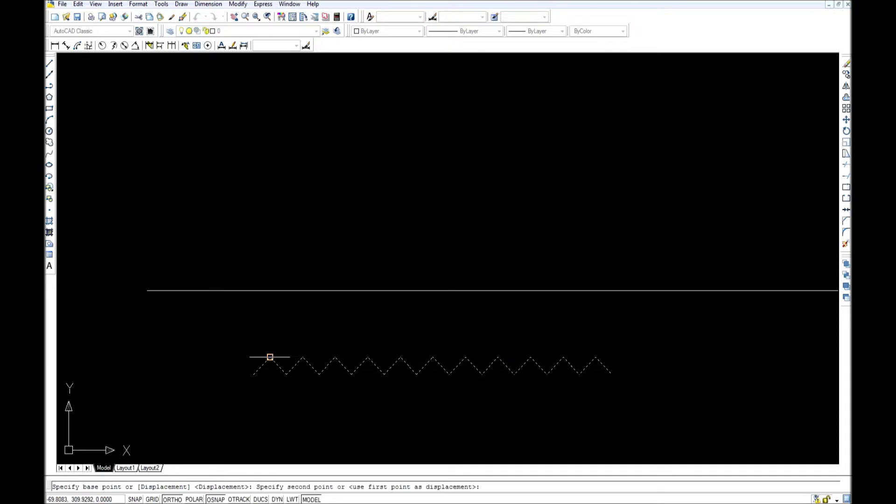
click(148, 290)
click(138, 304)
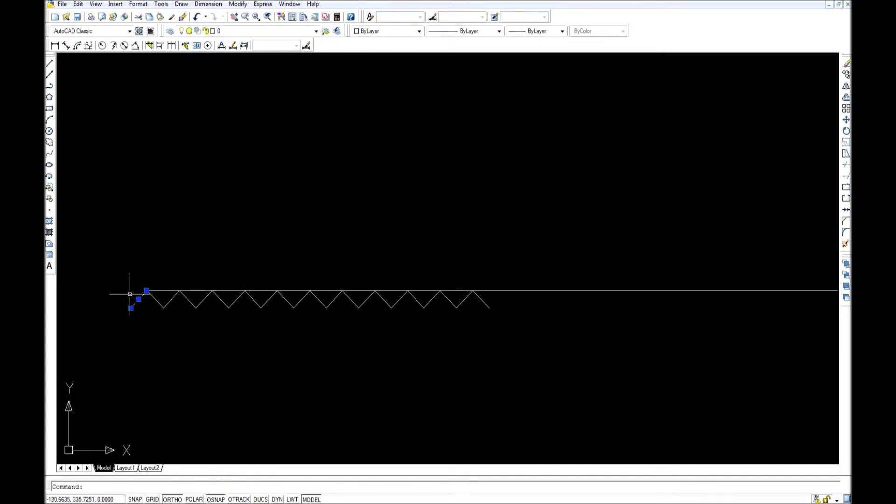
key(Delete)
Copy the teeth twice more to the right so they span the whole baseline.
scroll(233, 338, down, 2)
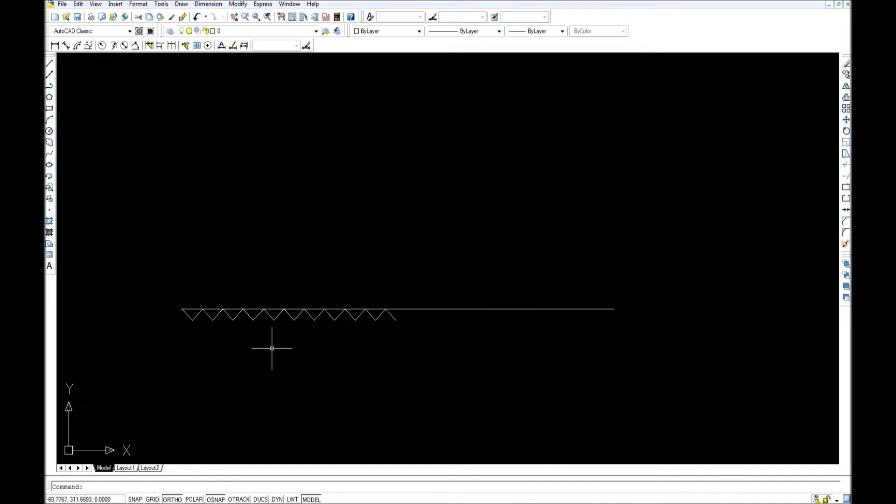
scroll(272, 348, up, 2)
click(214, 258)
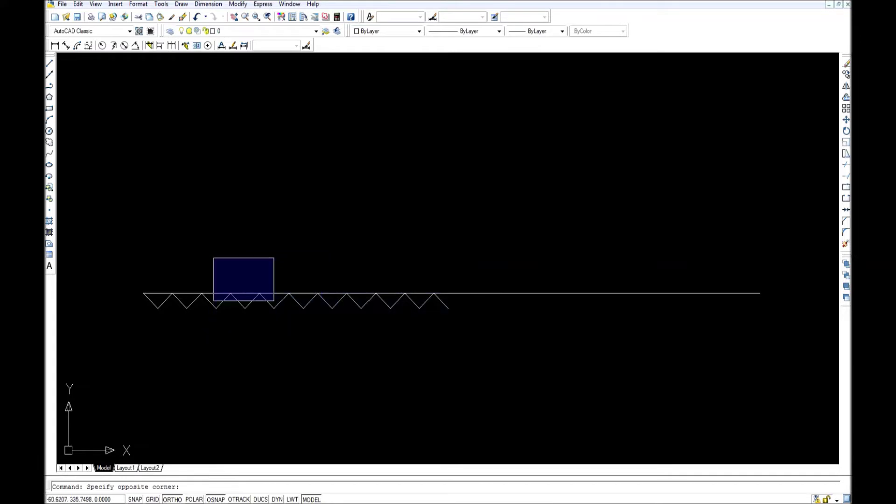
click(257, 277)
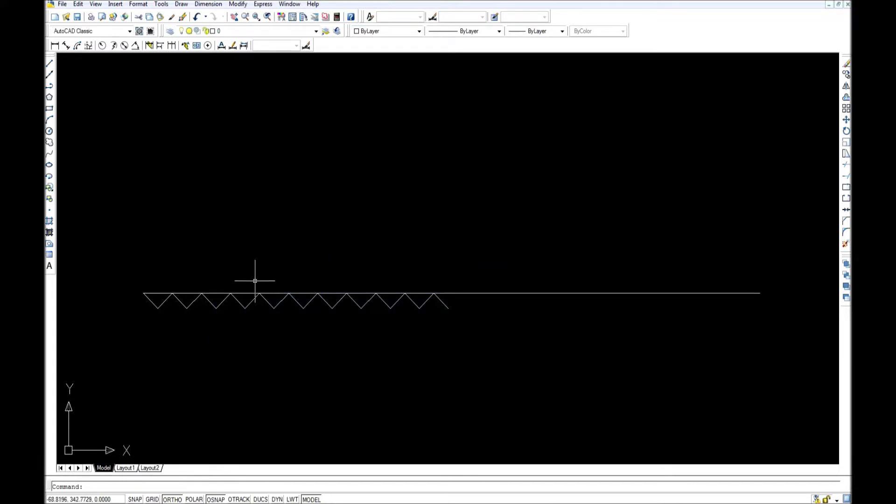
click(255, 280)
click(462, 337)
right_click(355, 335)
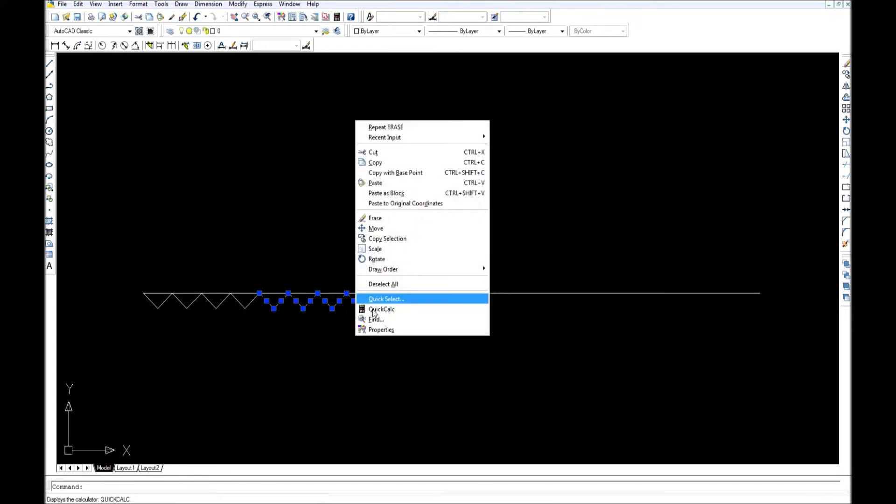
click(383, 238)
click(260, 293)
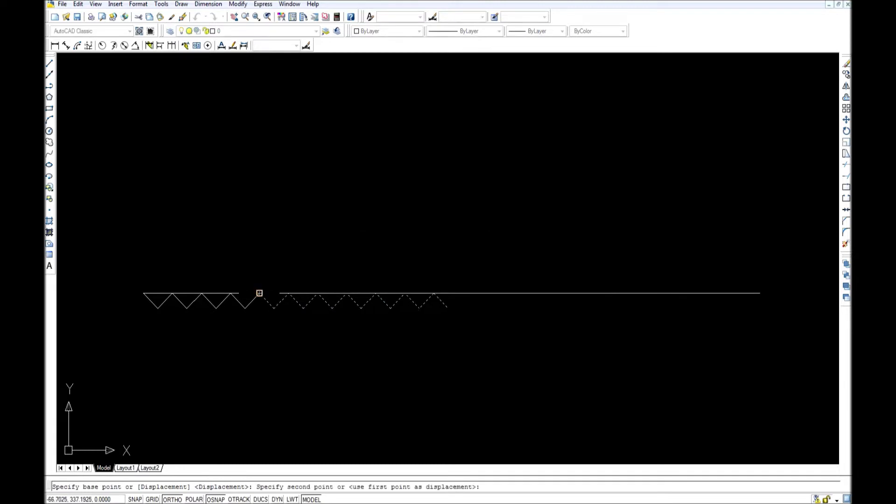
click(433, 293)
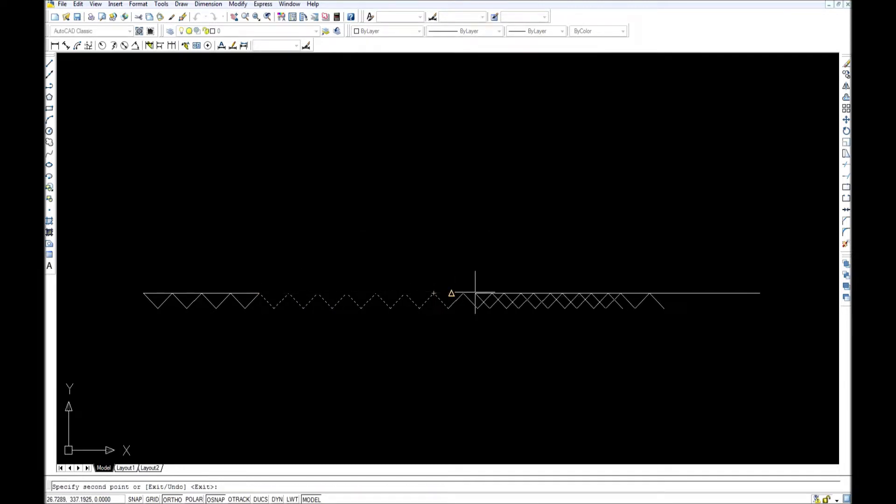
click(606, 294)
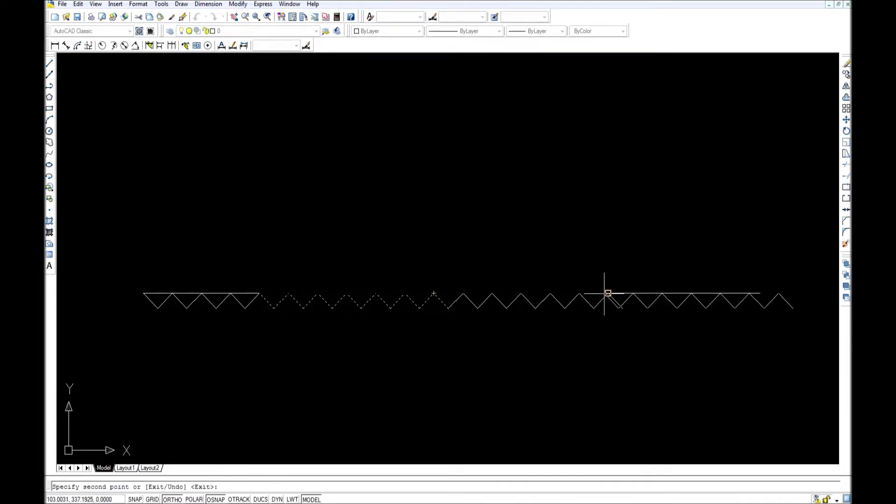
key(Return)
click(438, 300)
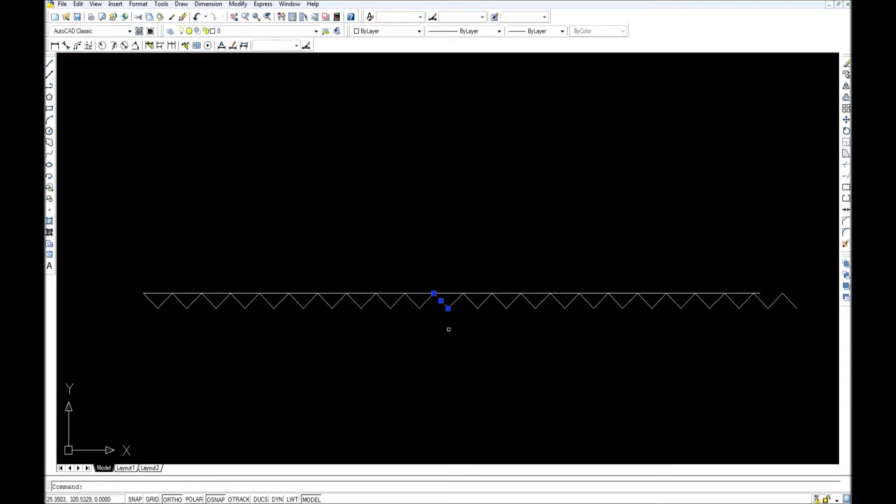
key(Escape)
Draw a vertical back edge up from the zigzag's left end and a sloping top edge.
click(50, 64)
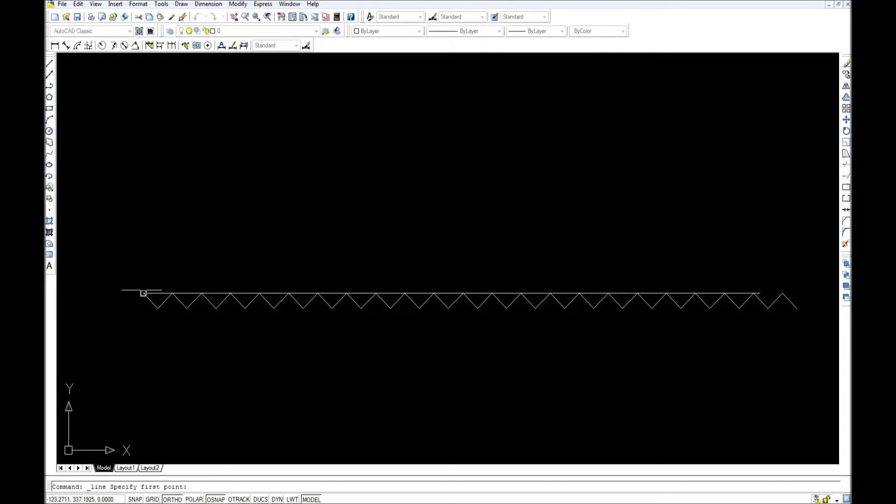
click(143, 293)
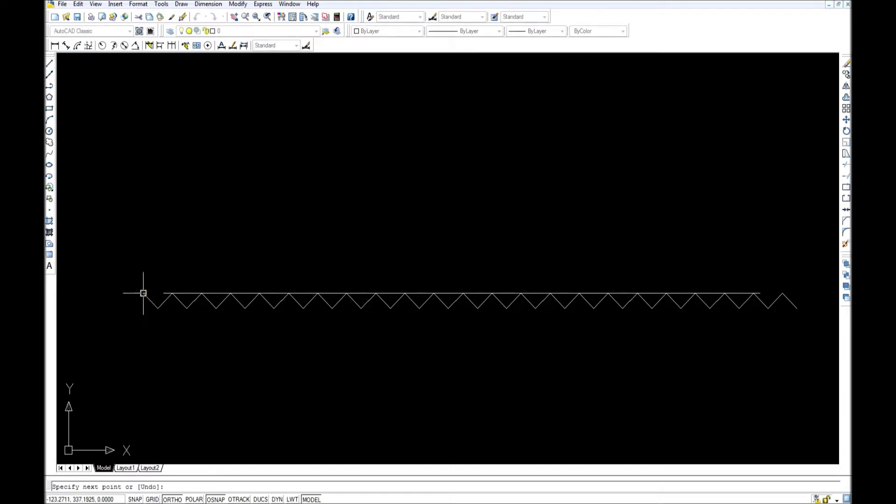
click(144, 219)
text(u)
key(Return)
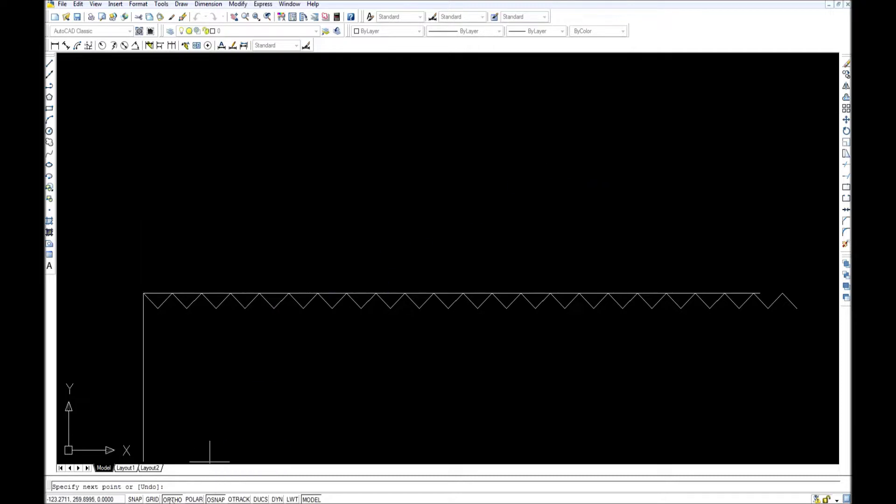
key(F8)
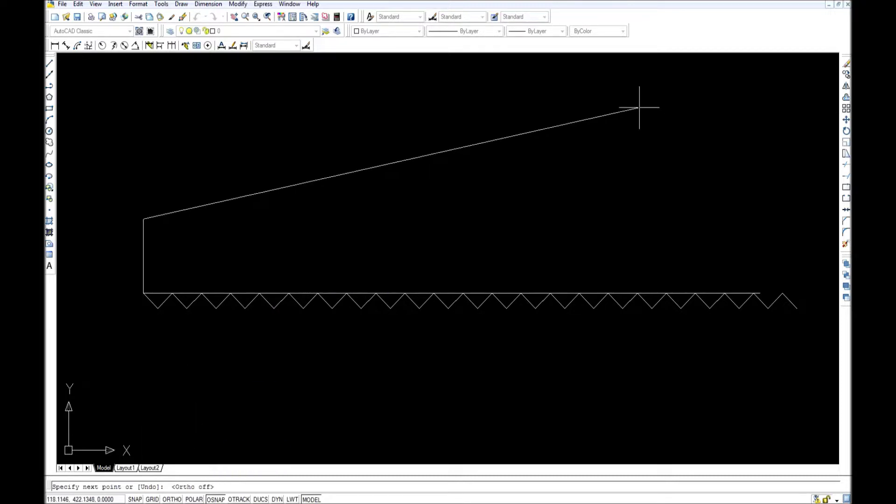
key(Return)
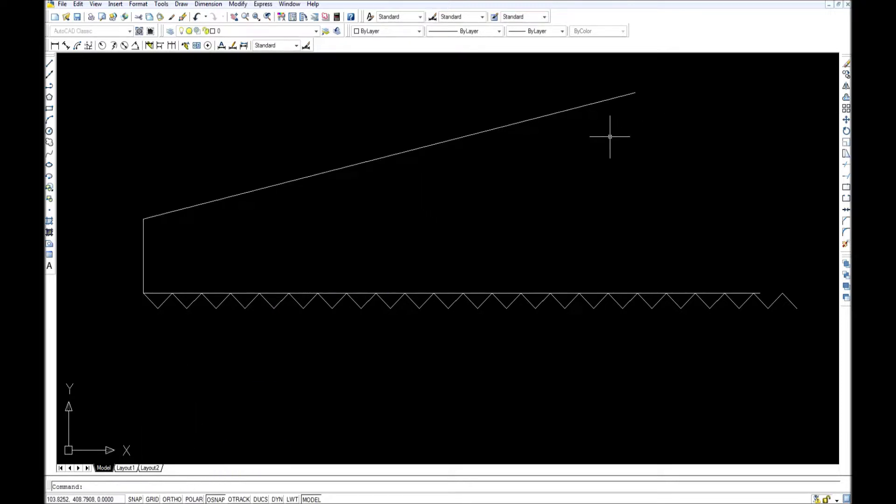
Switch to the drawing containing the handle outline.
scroll(423, 276, down, 2)
mouse_move(355, 503)
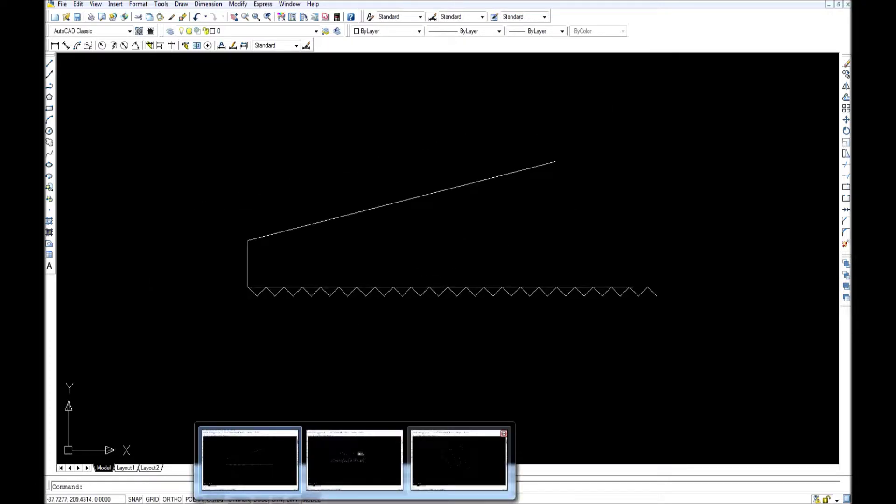
click(355, 459)
Copy the handle outline and slot, and paste it at the blade's right end.
click(577, 375)
click(247, 80)
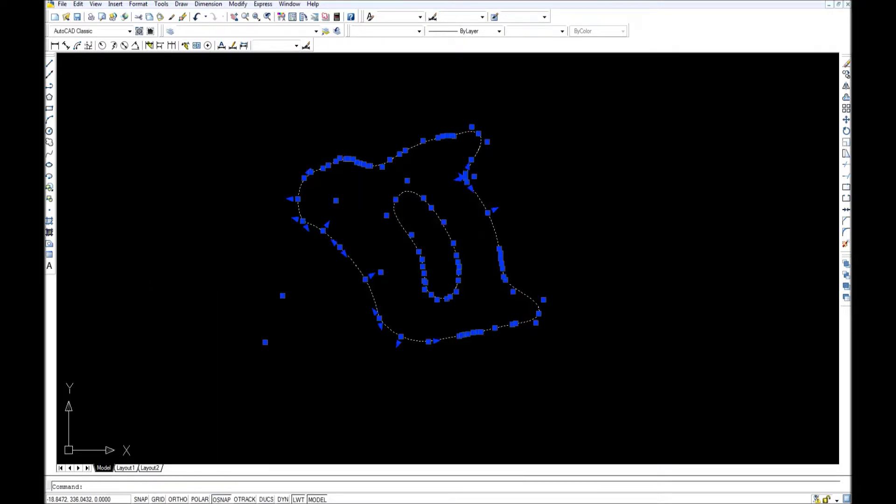
right_click(256, 102)
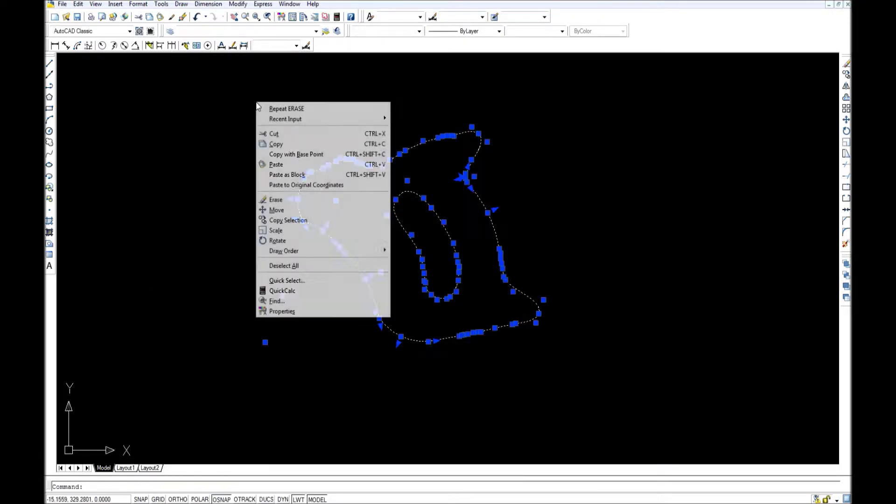
click(276, 144)
key(ctrl+Tab)
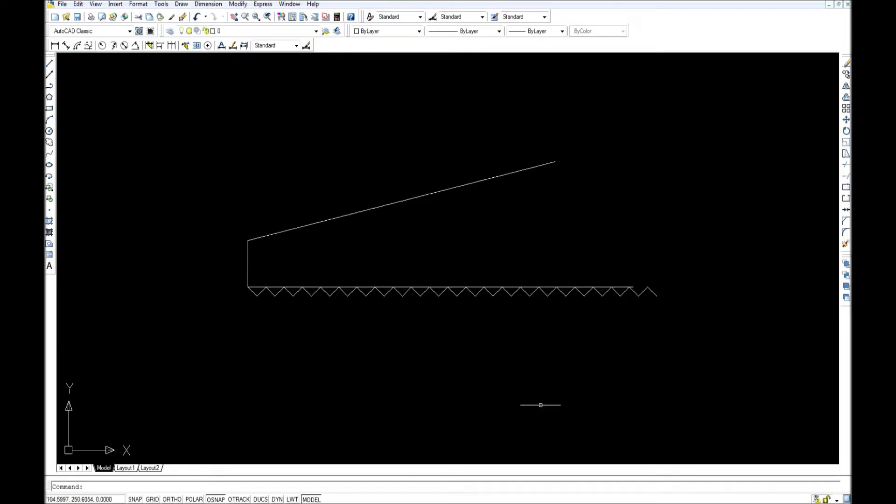
right_click(673, 243)
click(696, 309)
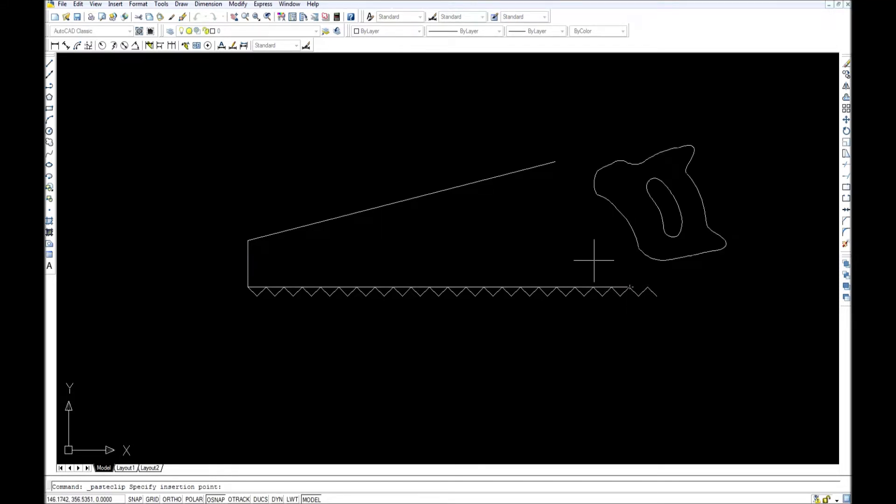
key(F3)
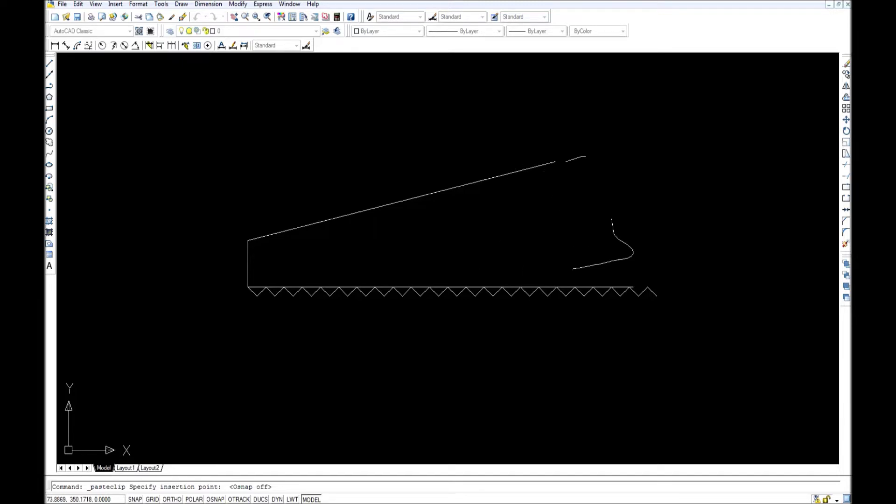
click(501, 269)
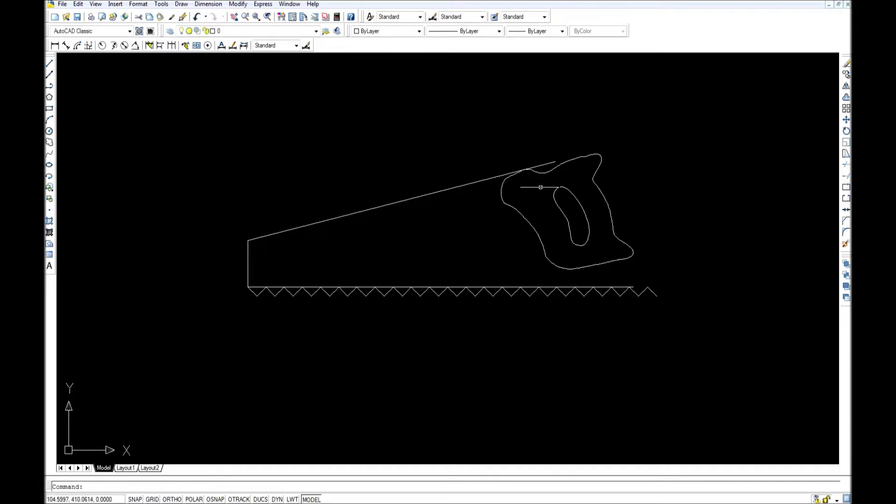
Stretch the blade's sloping top edge so its end snaps onto the handle curve.
click(543, 164)
scroll(543, 164, up, 5)
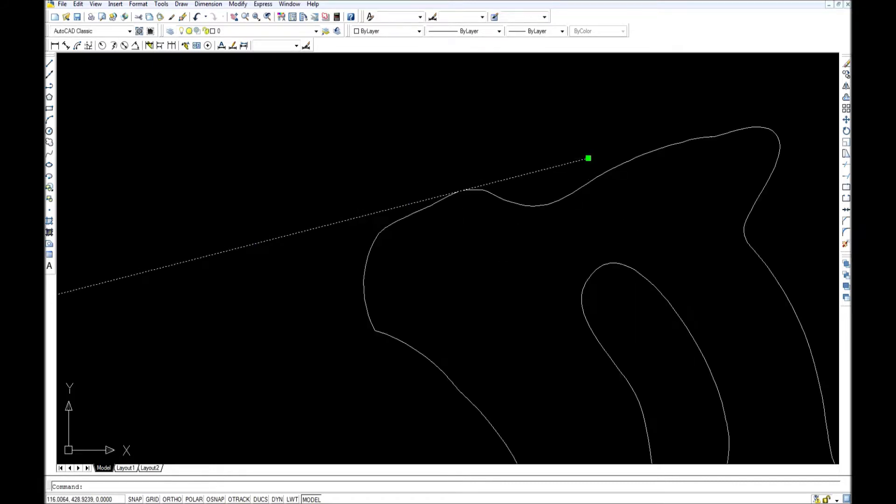
click(589, 158)
scroll(462, 191, up, 5)
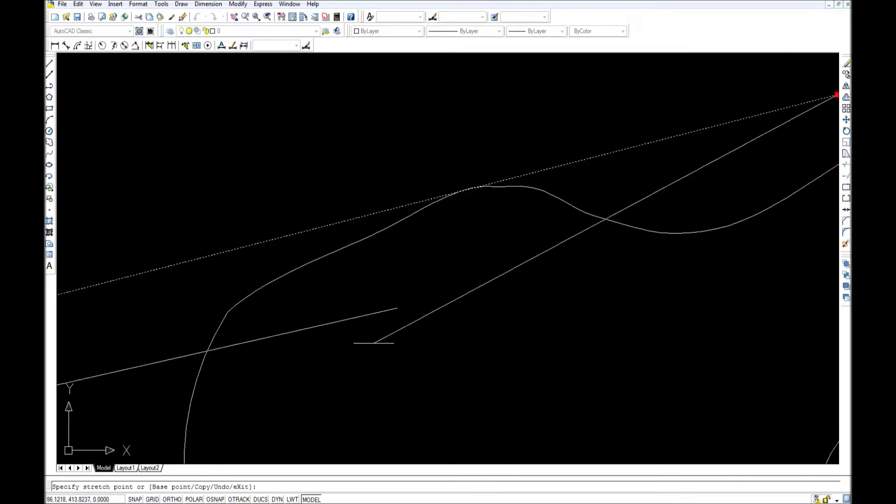
click(223, 499)
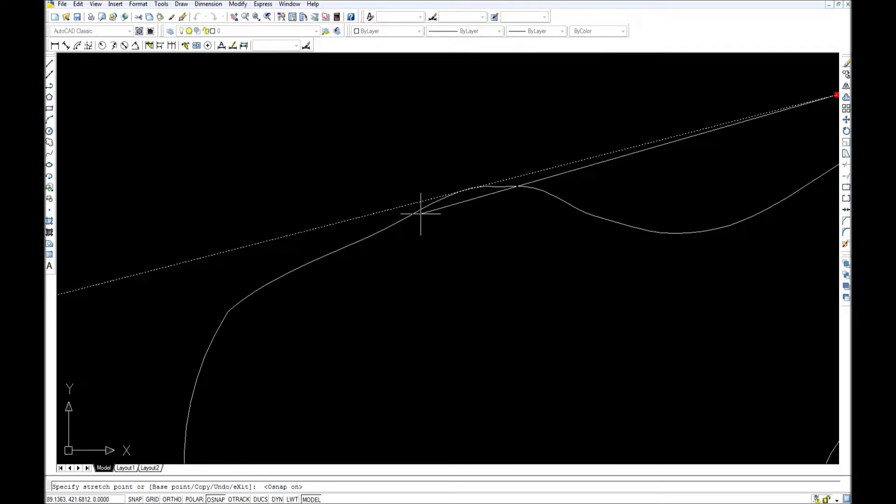
click(465, 191)
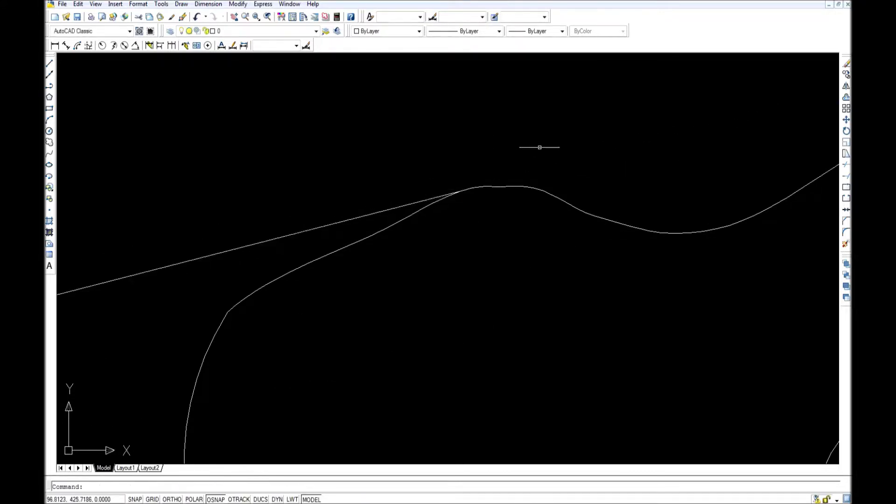
scroll(582, 117, down, 5)
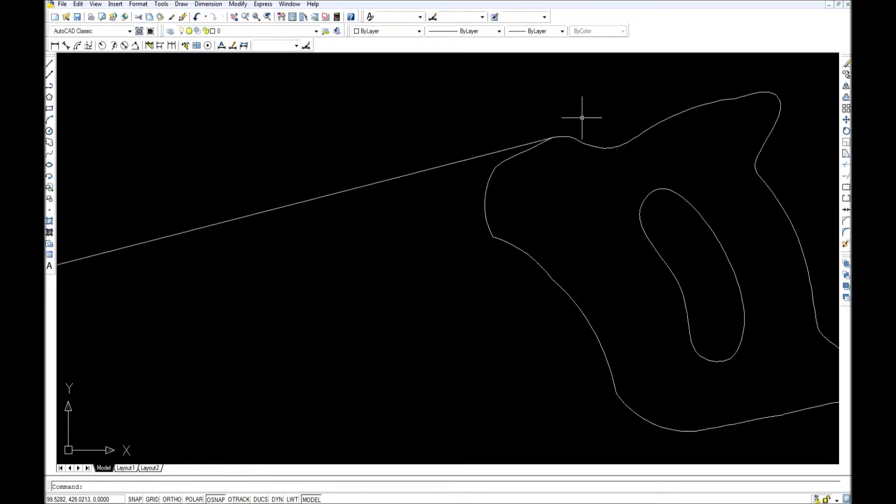
click(817, 389)
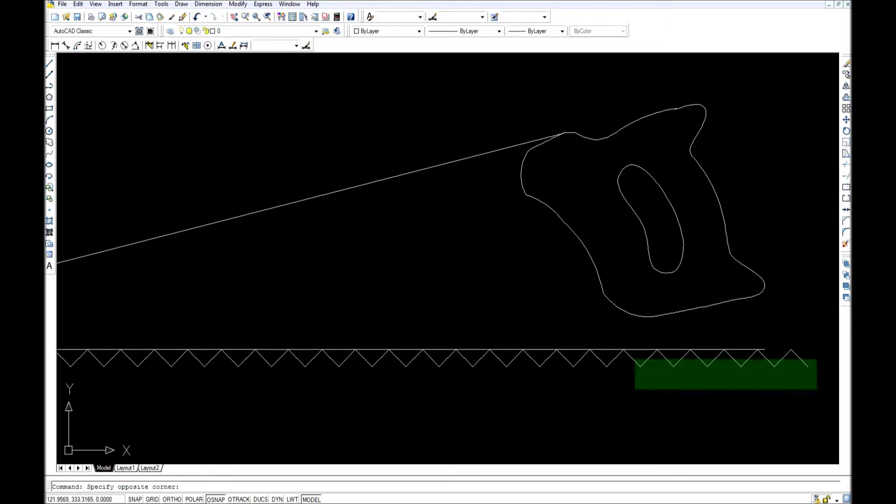
Delete the surplus teeth and leftover tooth stroke past the handle.
click(643, 357)
key(Delete)
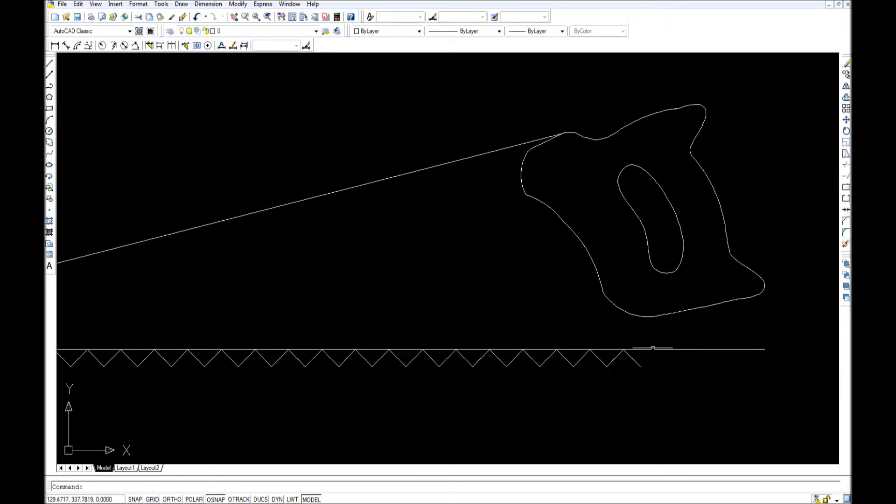
click(644, 364)
click(630, 360)
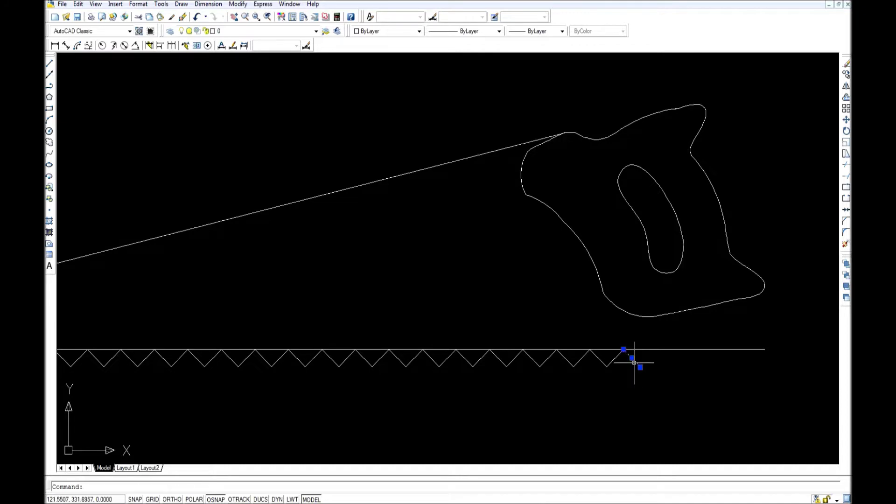
key(Delete)
Draw a short line from the last tooth to the handle's lower corner.
click(49, 64)
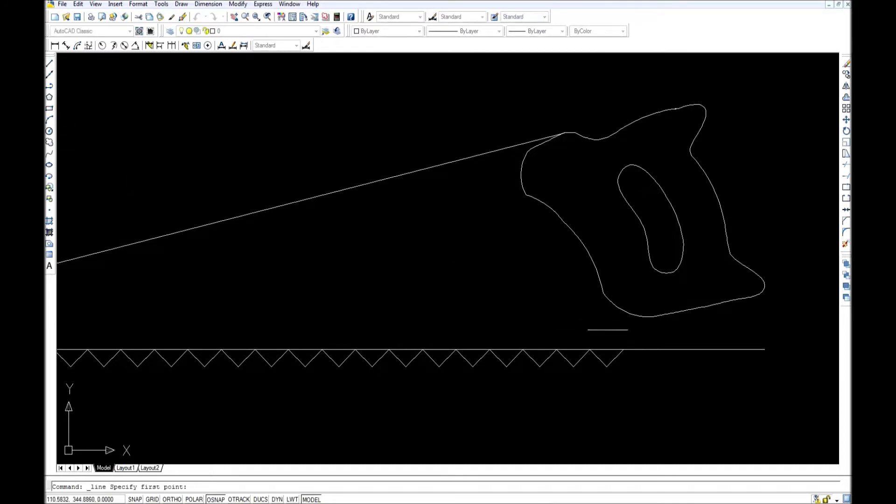
click(624, 349)
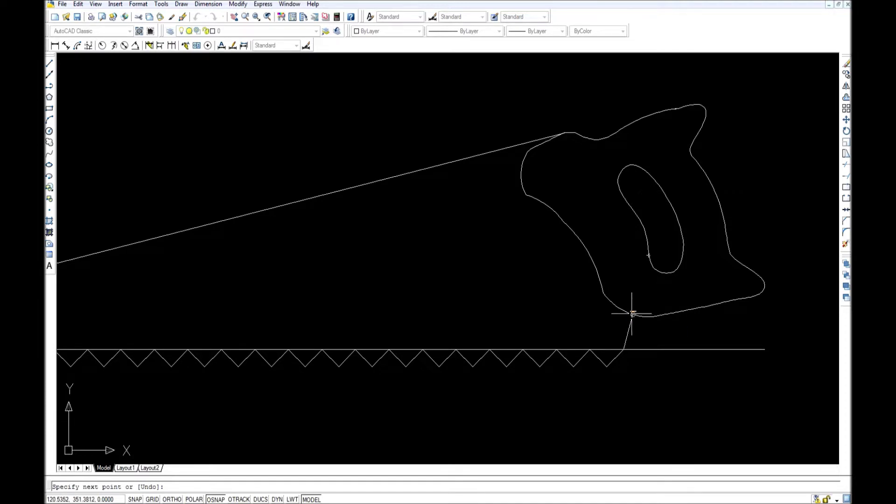
click(632, 313)
key(Return)
Delete the extra long bottom baseline.
click(689, 349)
key(Delete)
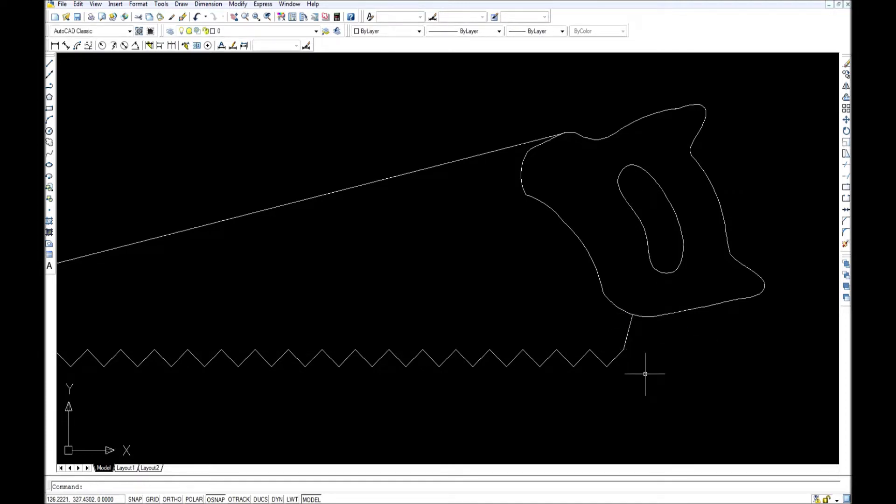
scroll(624, 364, down, 4)
scroll(649, 354, up, 2)
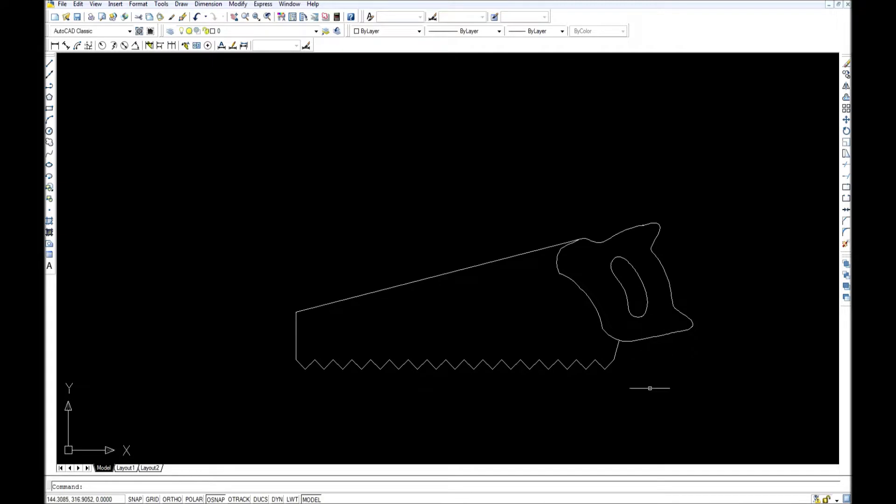
scroll(630, 394, up, 2)
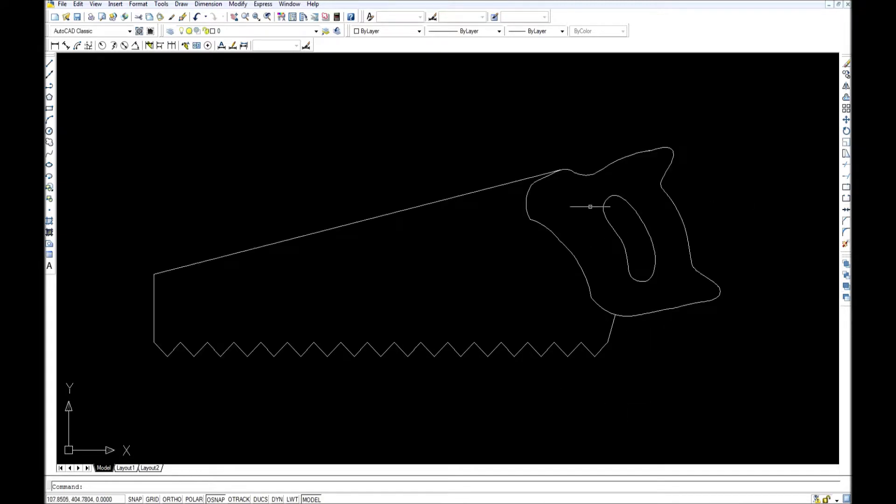
click(49, 131)
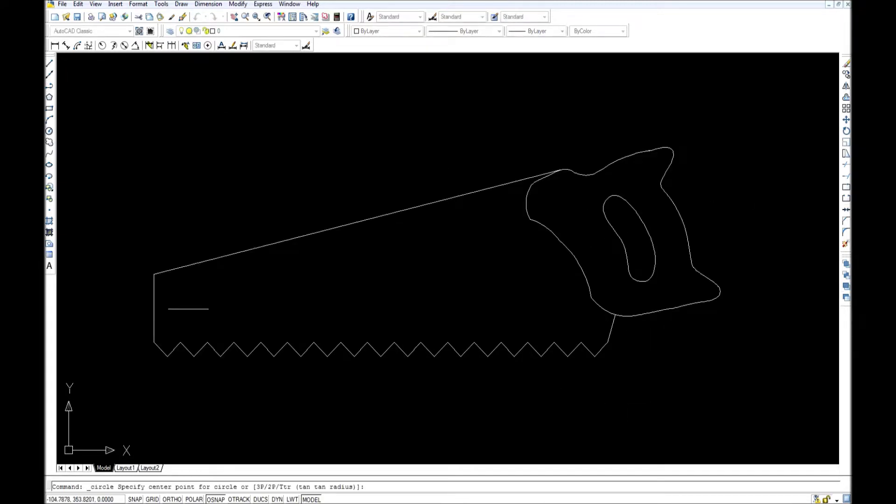
Draw a small circle and move it near the blade tip as a hanging hole.
click(173, 283)
click(174, 286)
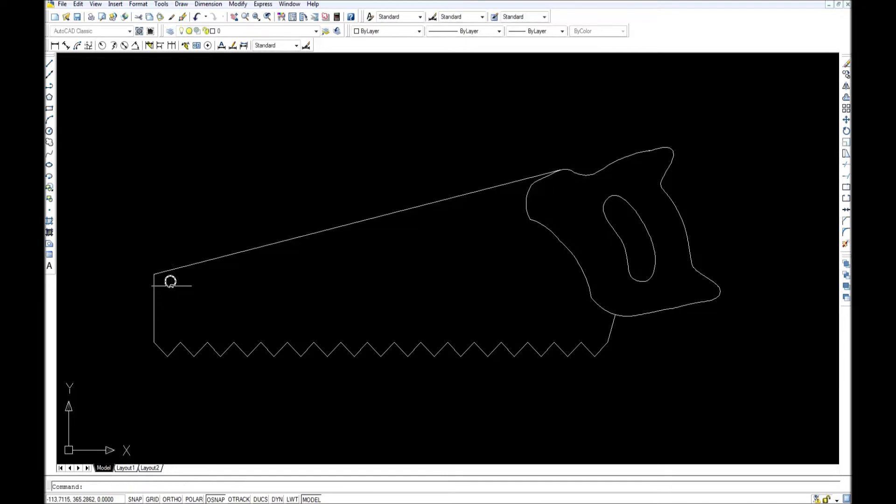
click(176, 282)
right_click(197, 296)
click(239, 188)
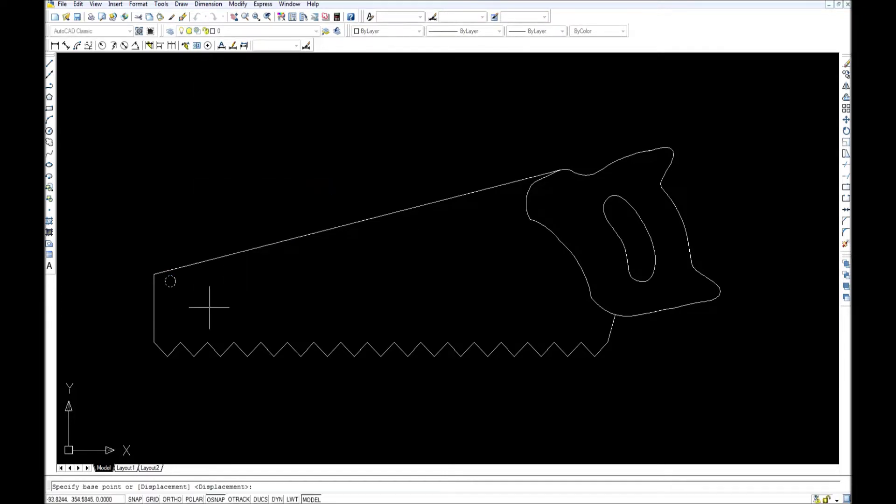
click(195, 296)
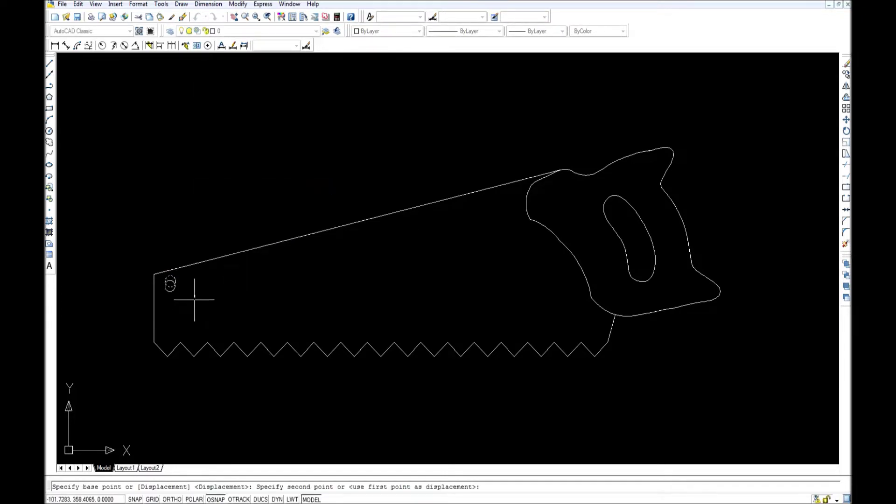
click(195, 301)
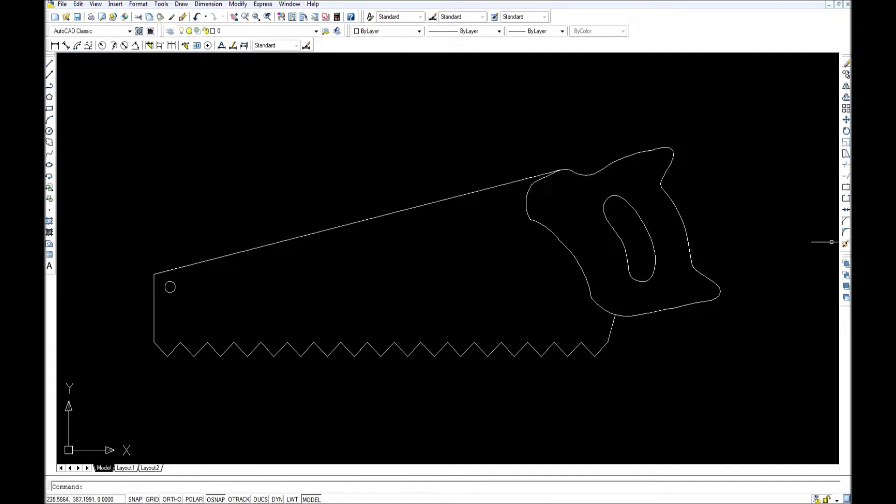
Fillet the blade's top-left corner between the left and top edges.
click(846, 233)
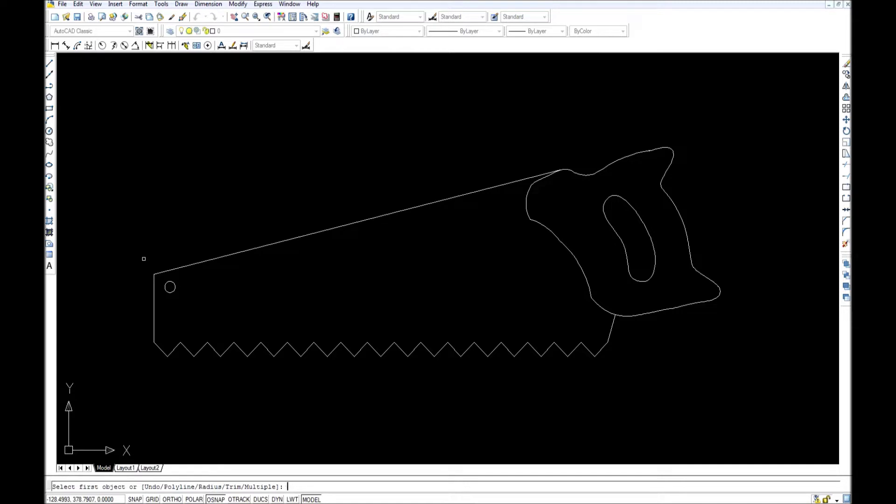
text(r)
key(Return)
key(Return)
click(154, 286)
click(169, 271)
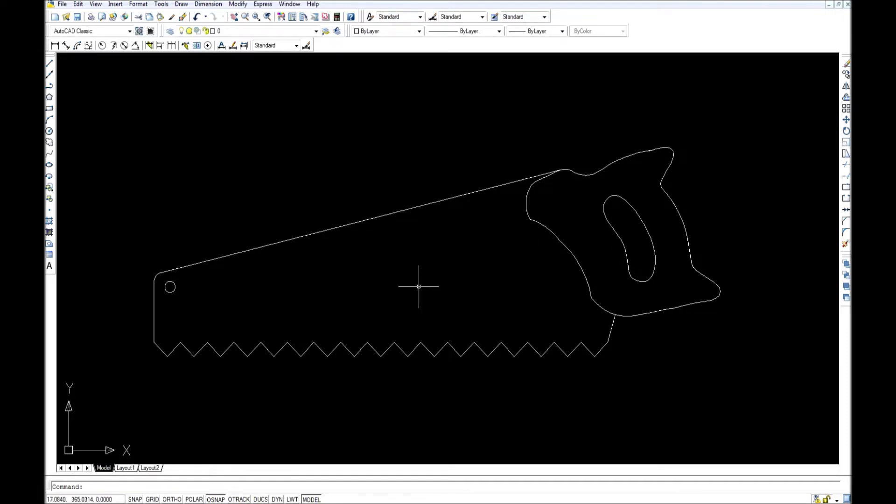
click(530, 179)
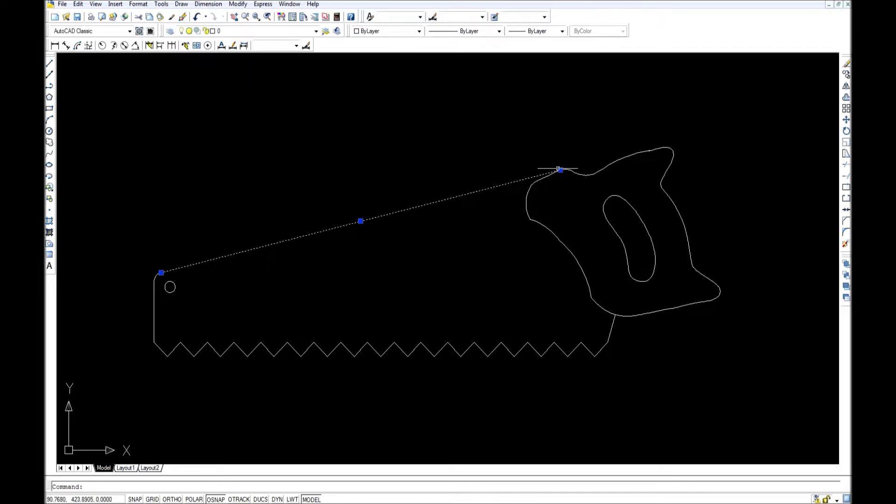
Drag the top blade line's right end onto the handle outline.
click(560, 170)
click(531, 186)
key(Escape)
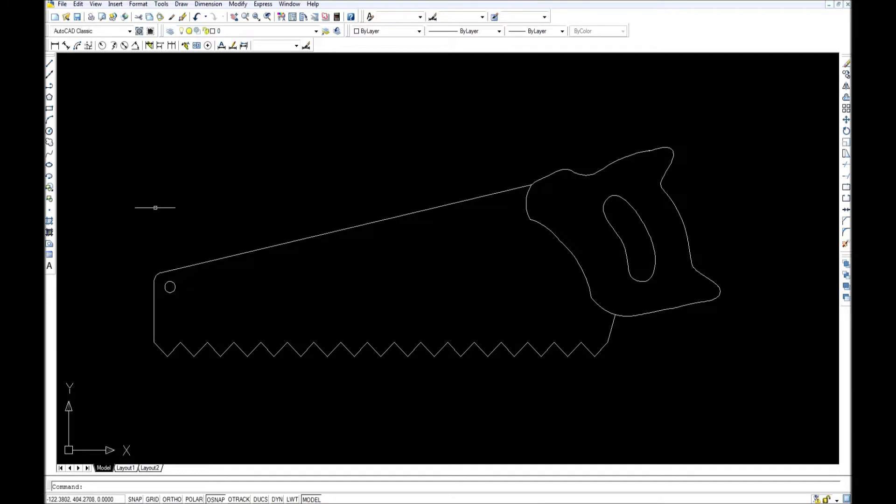
Draw a small screw-head circle on the handle's upper part.
click(49, 131)
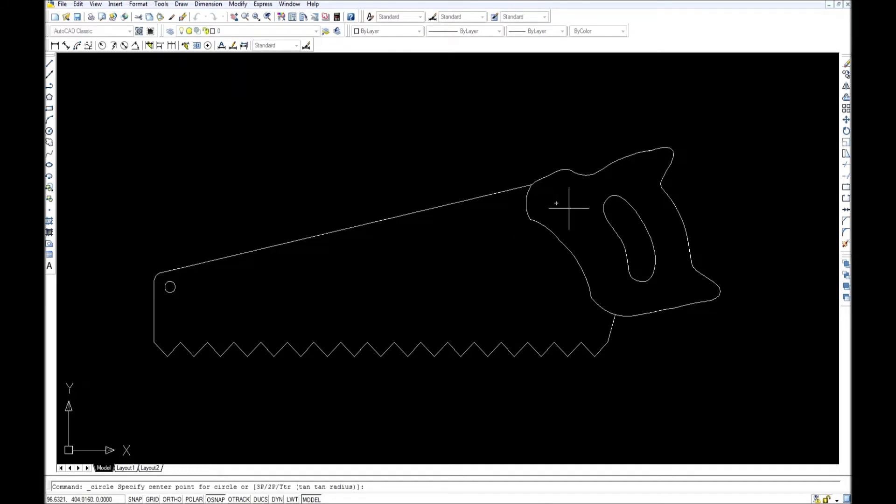
click(556, 203)
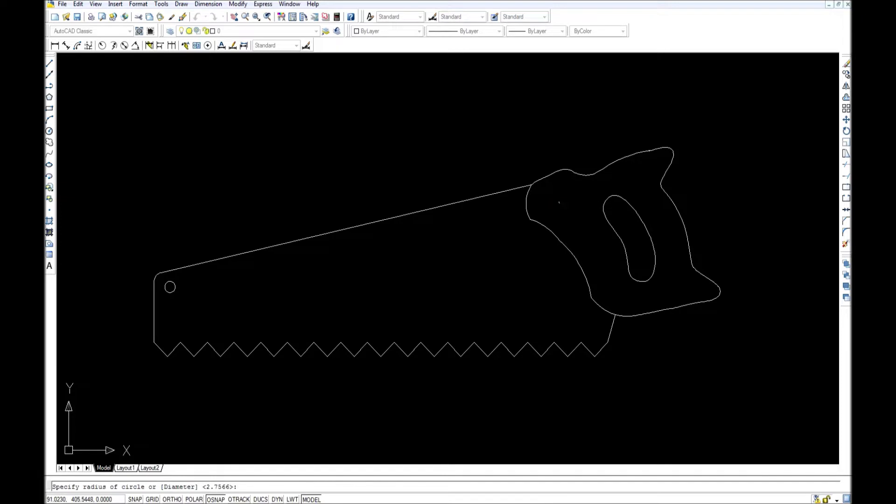
click(563, 209)
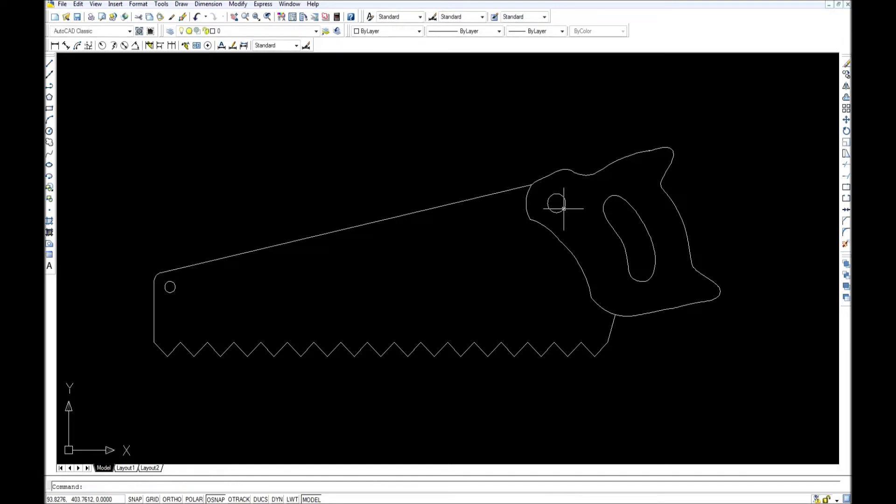
Draw a slightly smaller circle concentric with the handle's screw circle.
scroll(640, 211, up, 4)
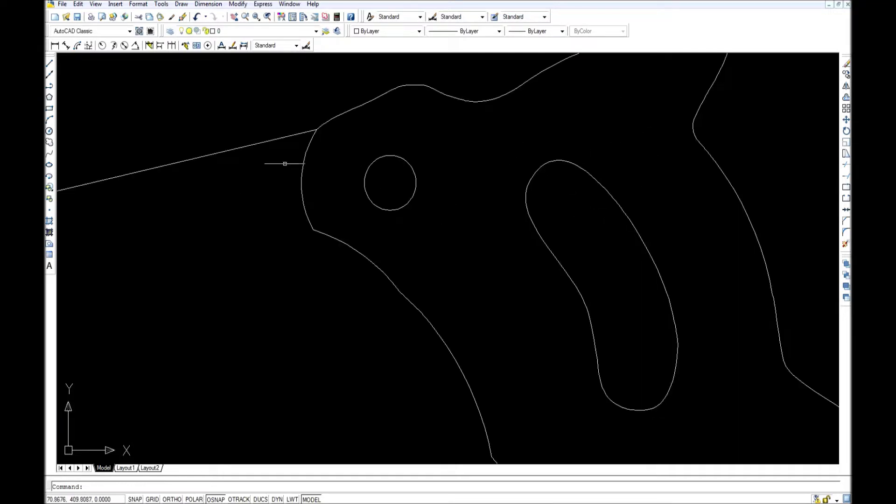
click(49, 131)
click(390, 182)
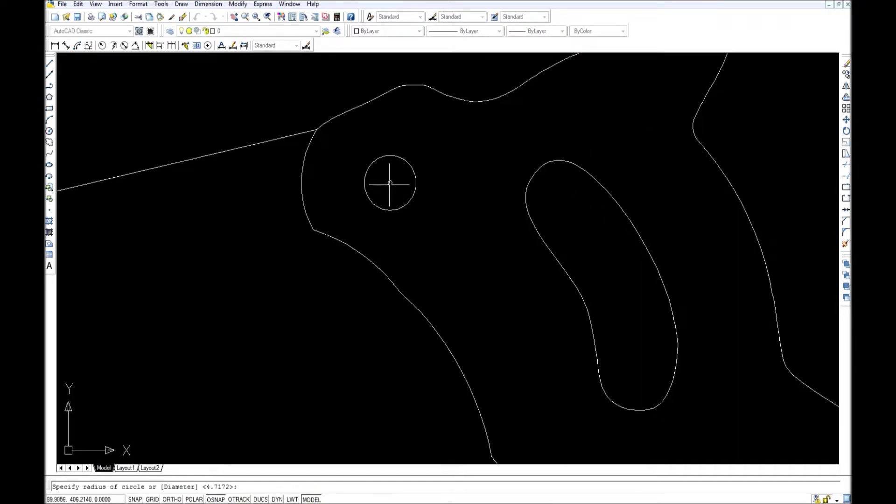
scroll(387, 184, up, 5)
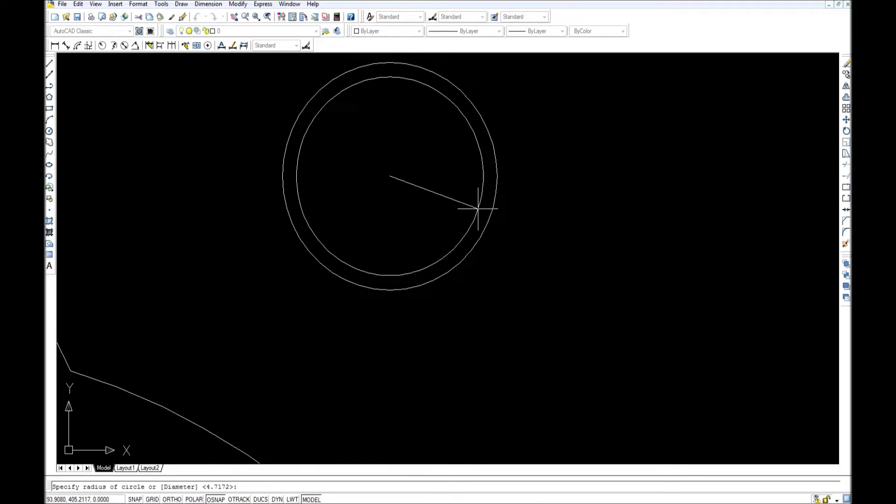
click(479, 207)
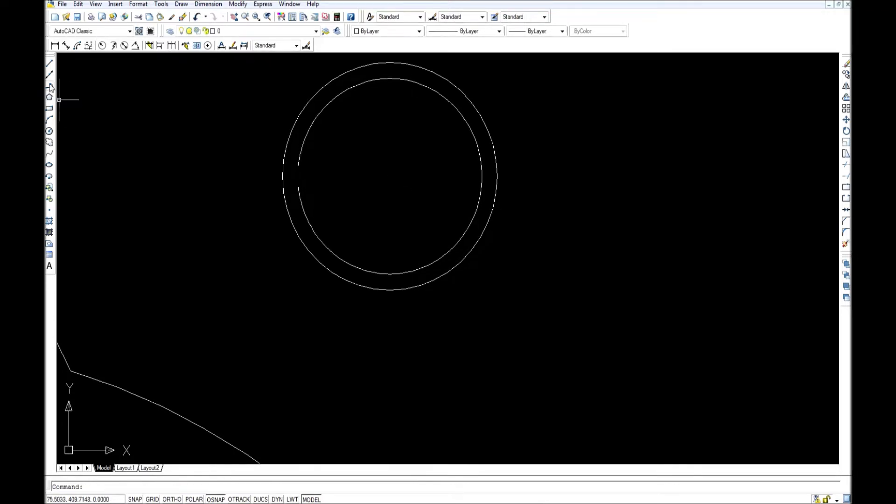
Draw a horizontal line from the circles' centre to the inner circle's right edge.
click(49, 64)
click(296, 176)
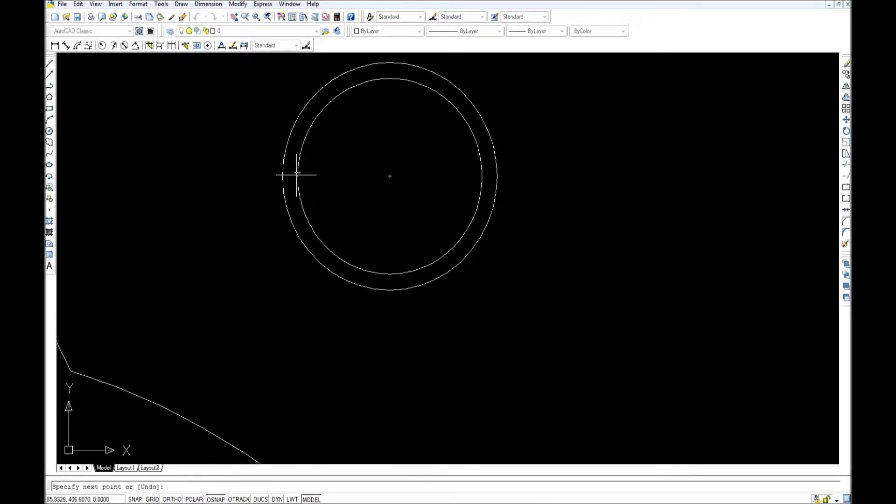
click(482, 176)
key(Return)
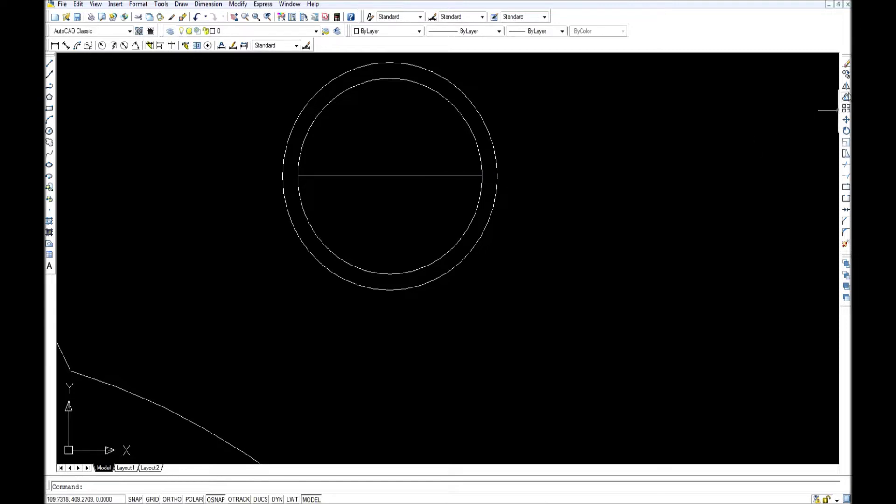
Offset the line 1 unit above and below, then delete the middle line.
click(846, 97)
text(1)
key(Return)
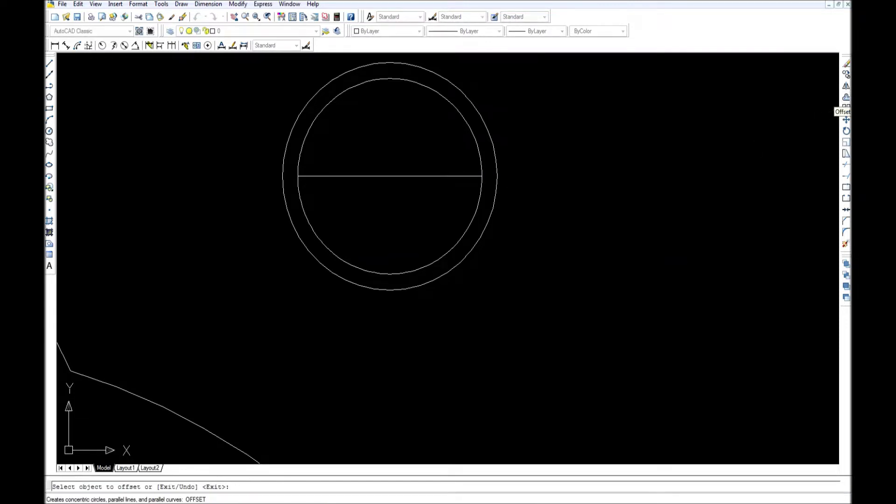
click(466, 176)
click(460, 184)
click(454, 176)
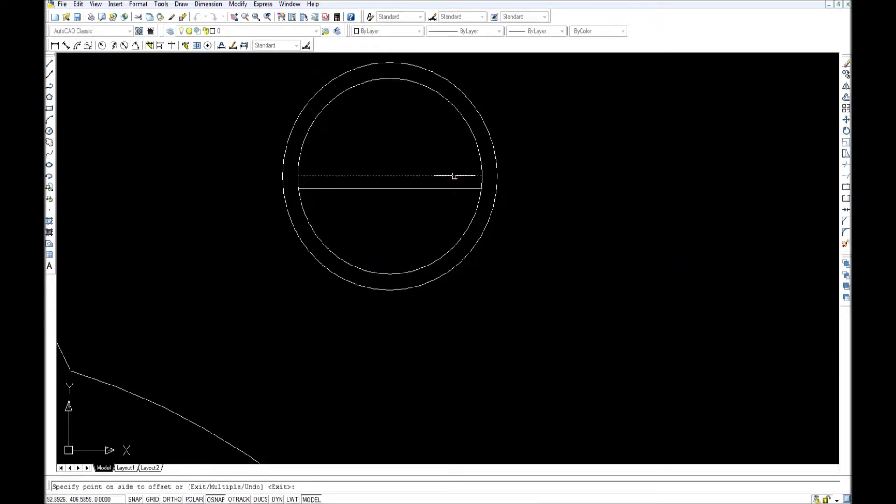
click(441, 161)
key(Return)
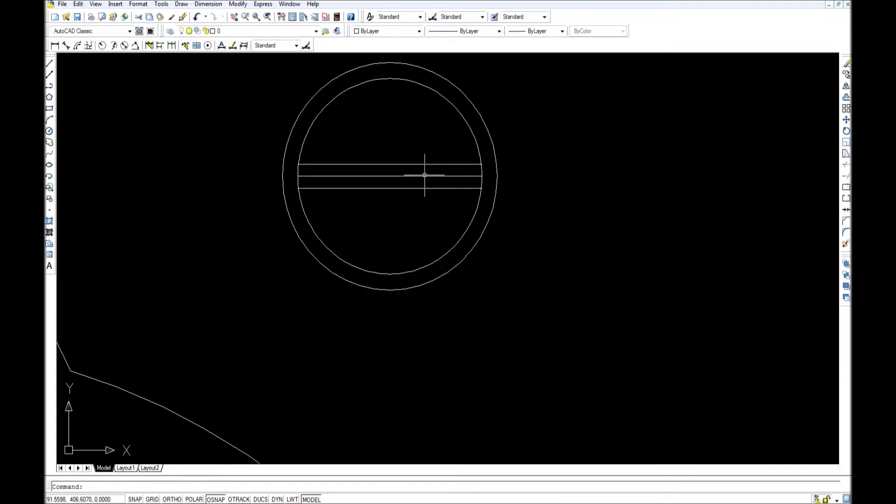
click(425, 176)
key(Delete)
Trim the inner circle between the two slot lines on both sides.
click(847, 164)
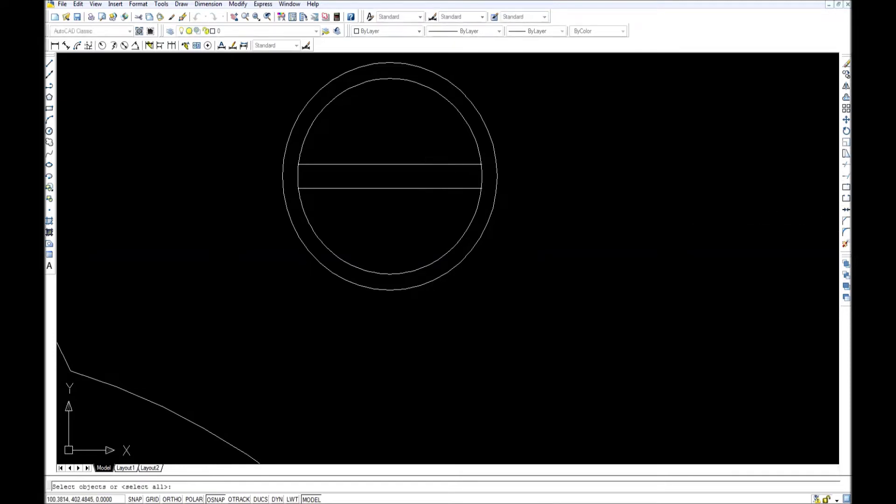
key(Return)
click(293, 173)
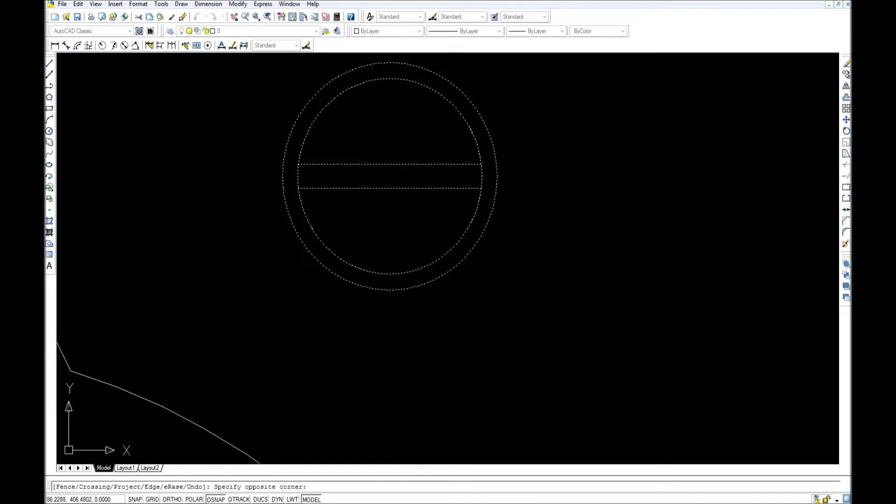
click(302, 181)
click(476, 176)
click(488, 182)
Trim the four slot-line stubs left outside the inner circle.
scroll(329, 303, up, 10)
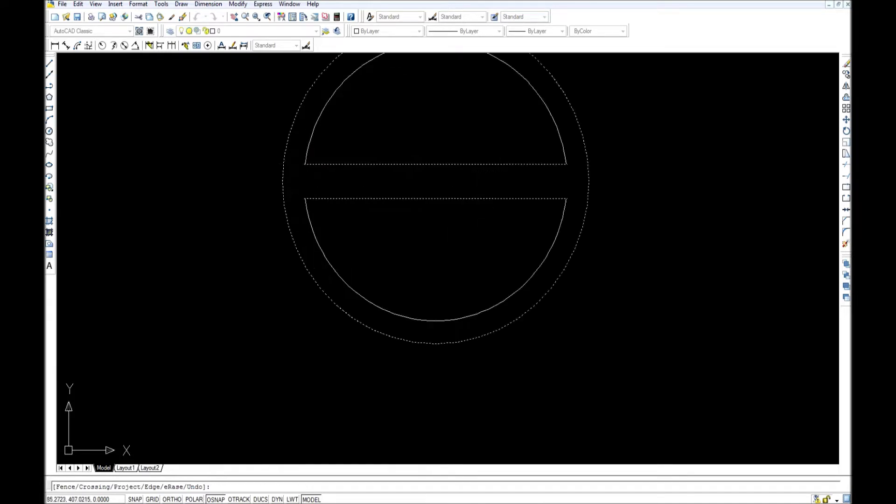
click(334, 310)
scroll(334, 310, down, 8)
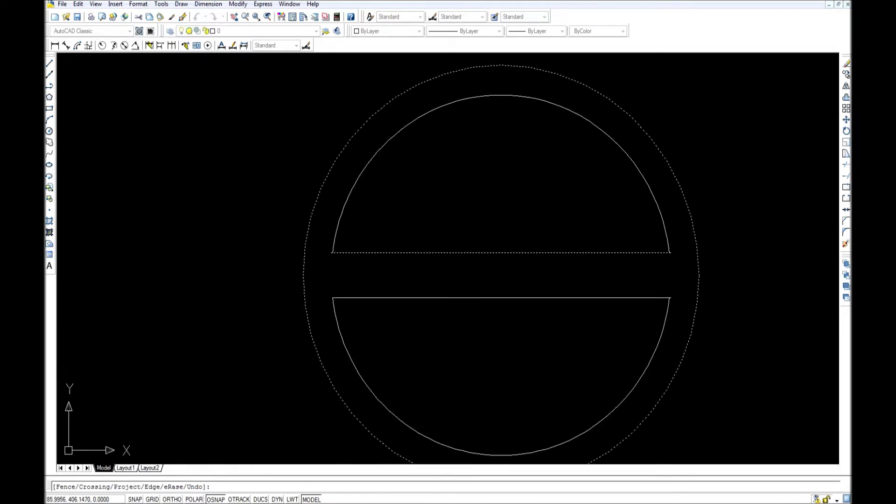
scroll(322, 222, up, 8)
click(321, 222)
scroll(296, 215, down, 8)
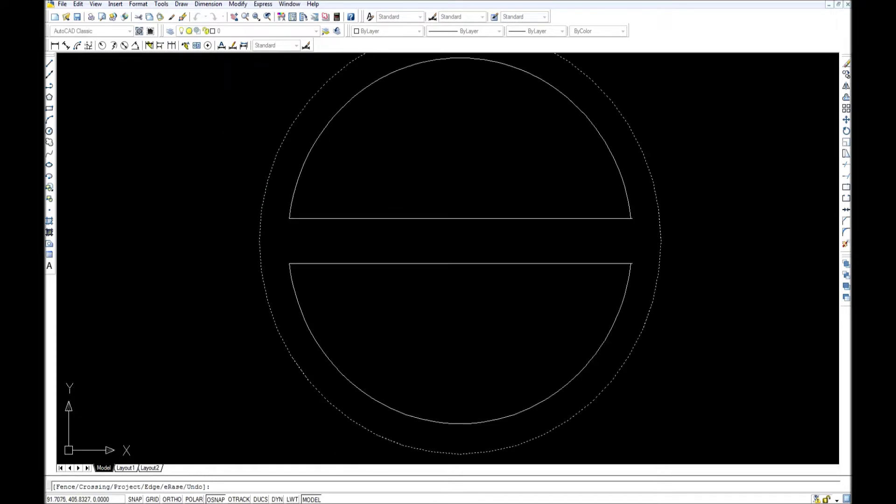
scroll(691, 246, up, 8)
click(449, 74)
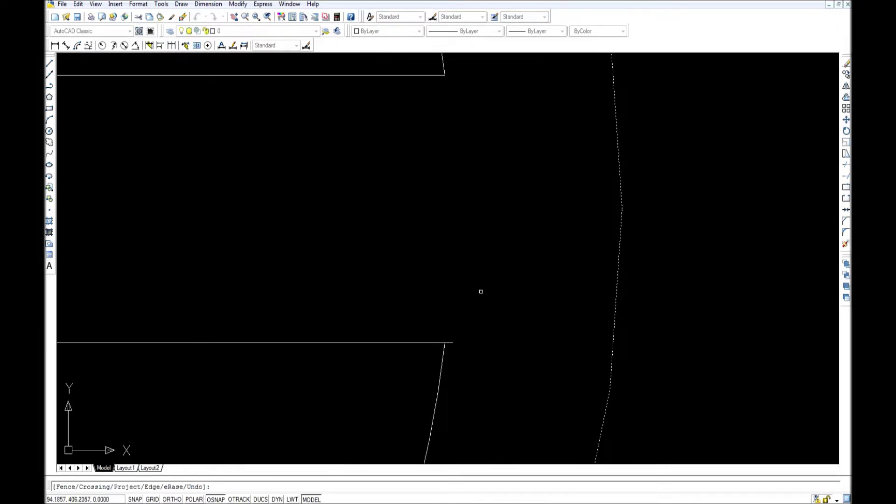
click(451, 343)
key(Return)
scroll(581, 302, down, 10)
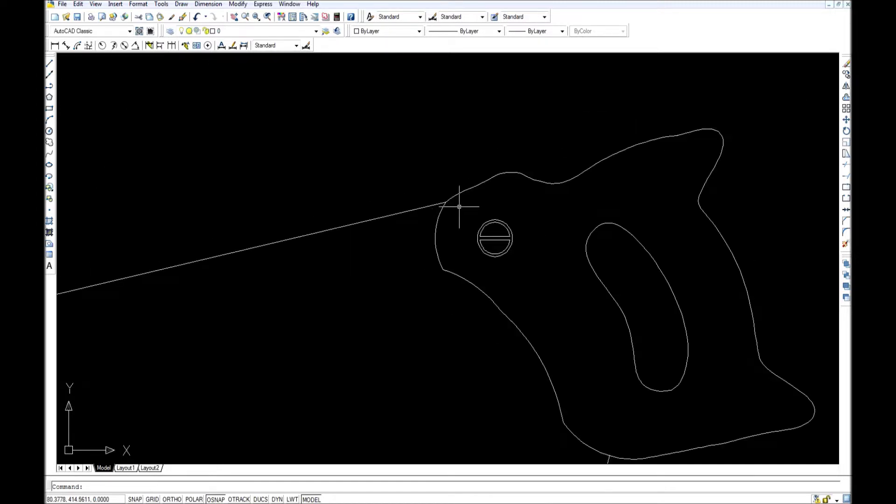
Rotate the screw head about its centre to tilt the slot.
click(537, 265)
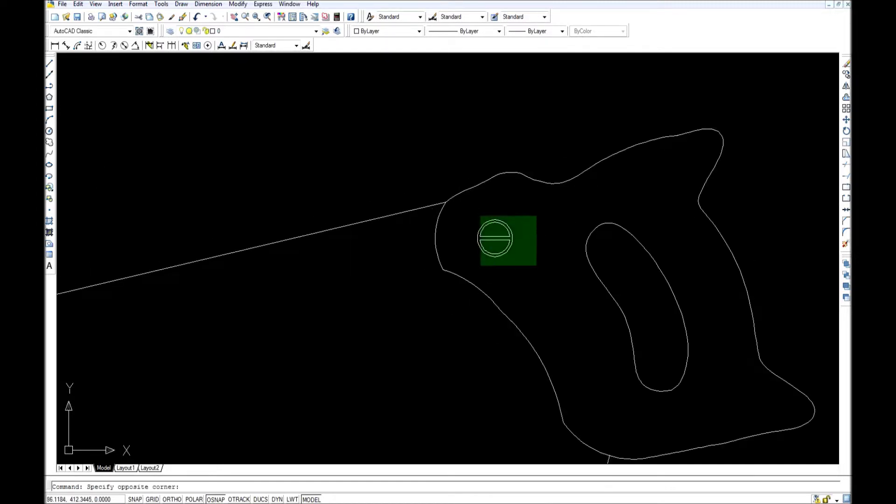
click(470, 211)
right_click(472, 211)
click(494, 350)
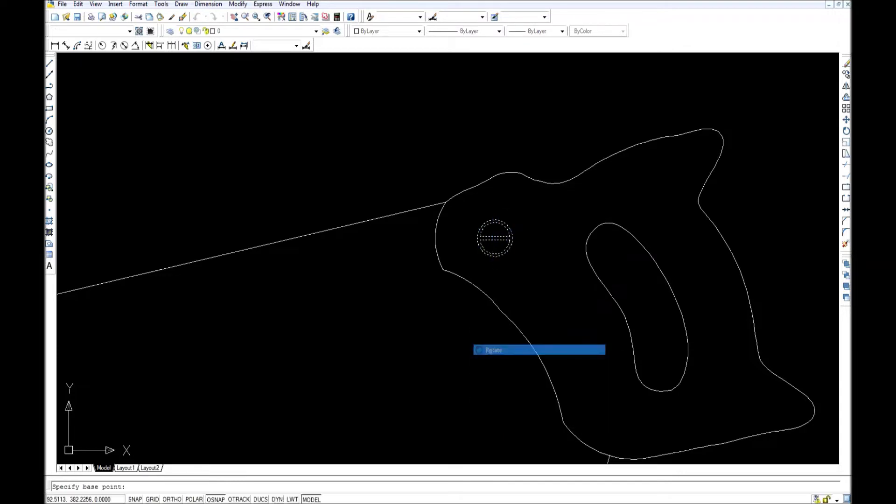
click(495, 240)
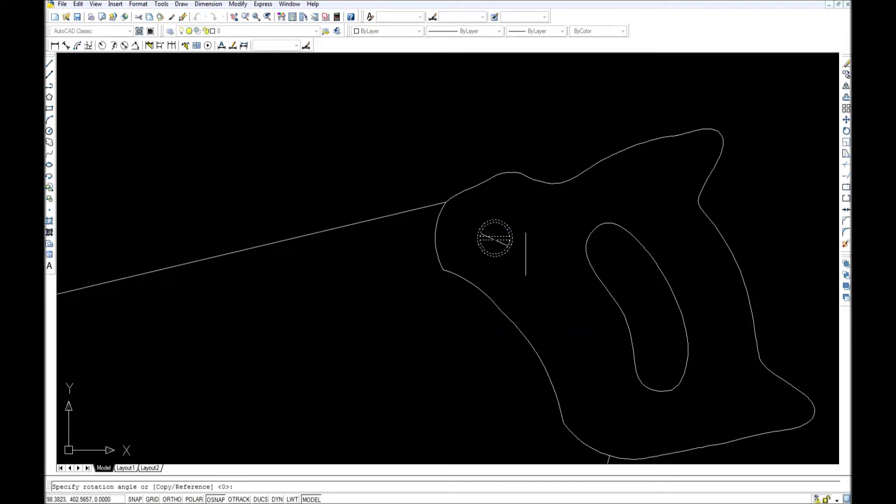
click(526, 254)
Copy the screw head twice further down the handle, with object snap off.
click(521, 257)
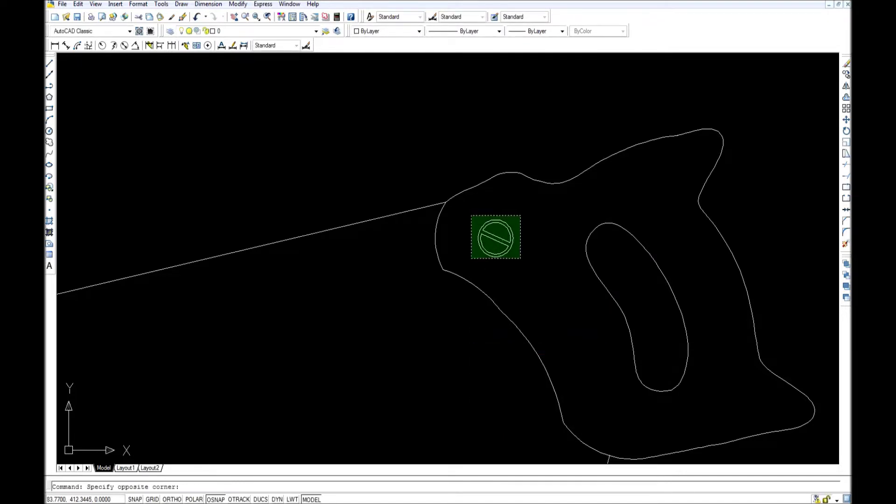
click(470, 214)
right_click(472, 214)
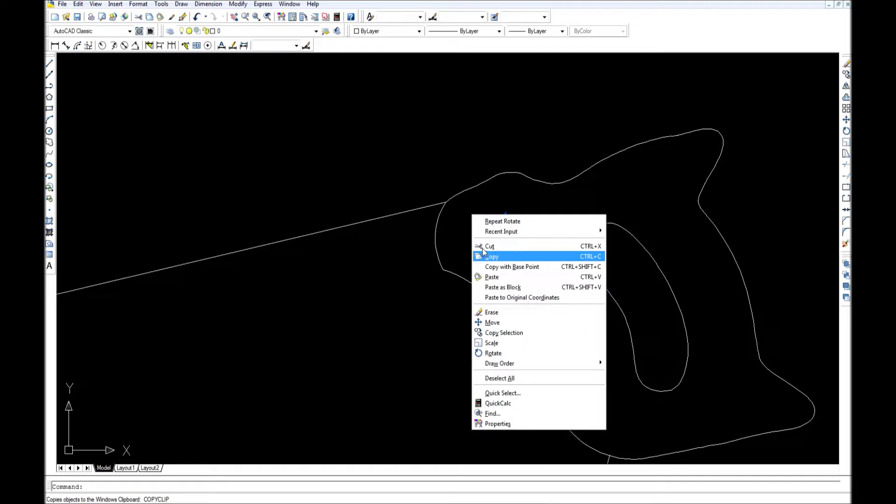
click(498, 332)
click(216, 499)
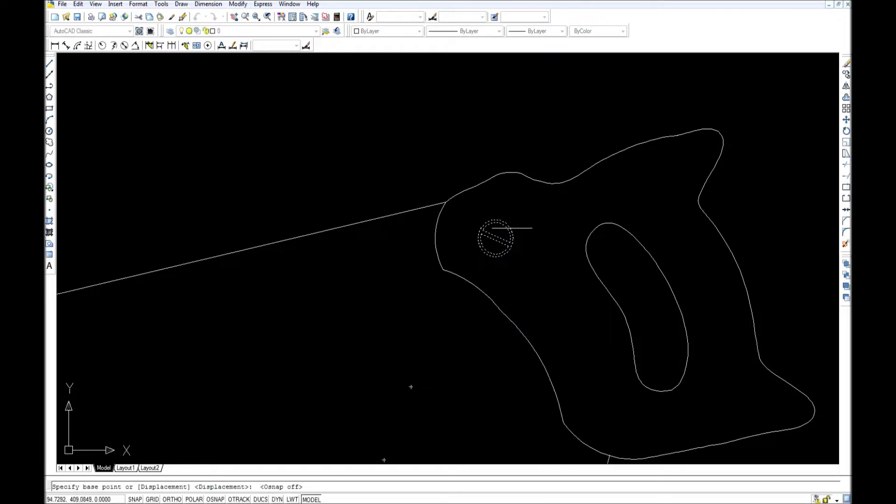
click(495, 241)
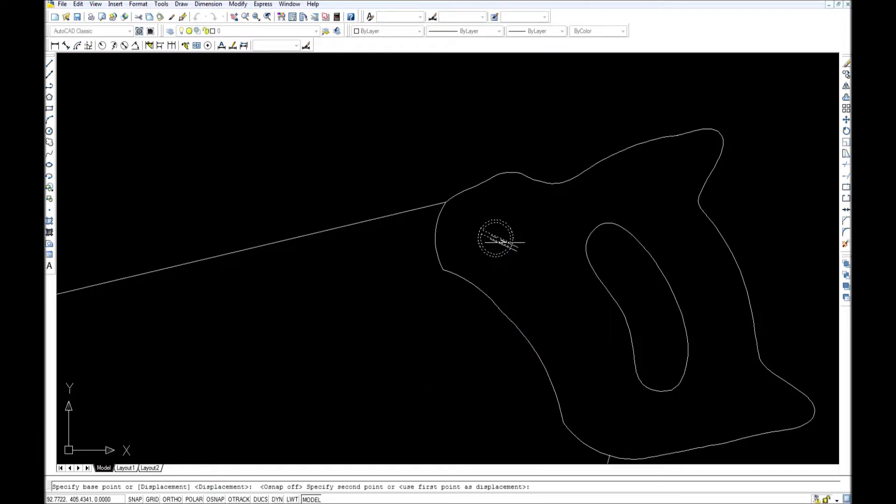
click(567, 313)
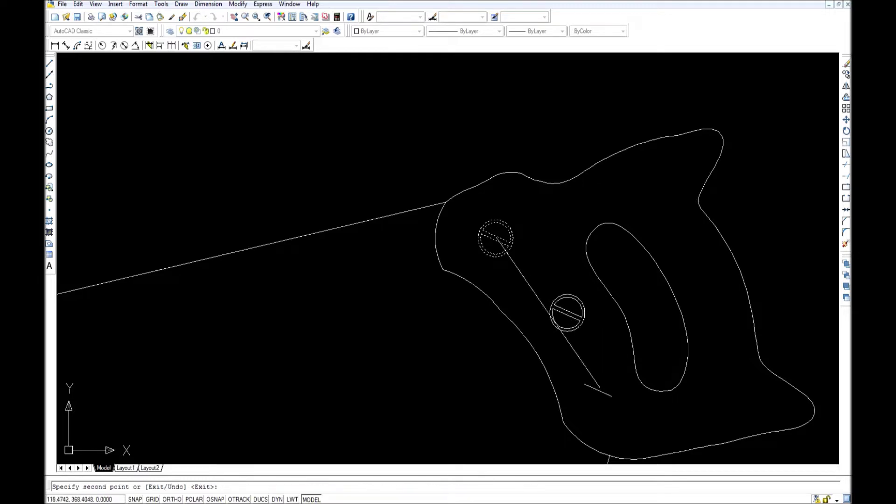
click(597, 394)
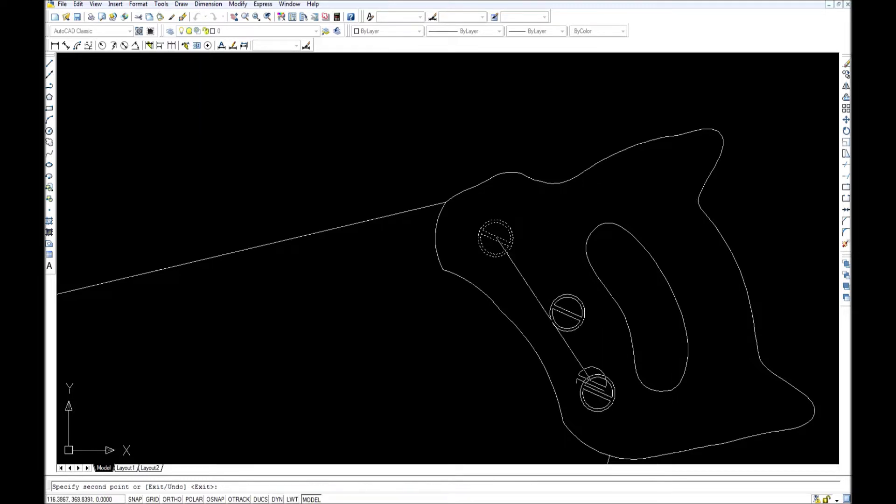
key(Return)
Move the middle screw copy slightly to a new spot.
click(591, 340)
click(541, 283)
right_click(544, 285)
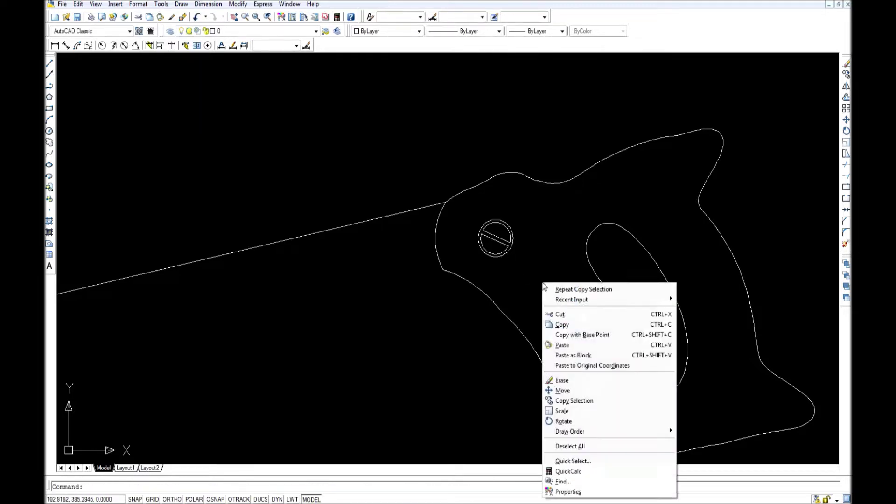
click(563, 391)
click(566, 311)
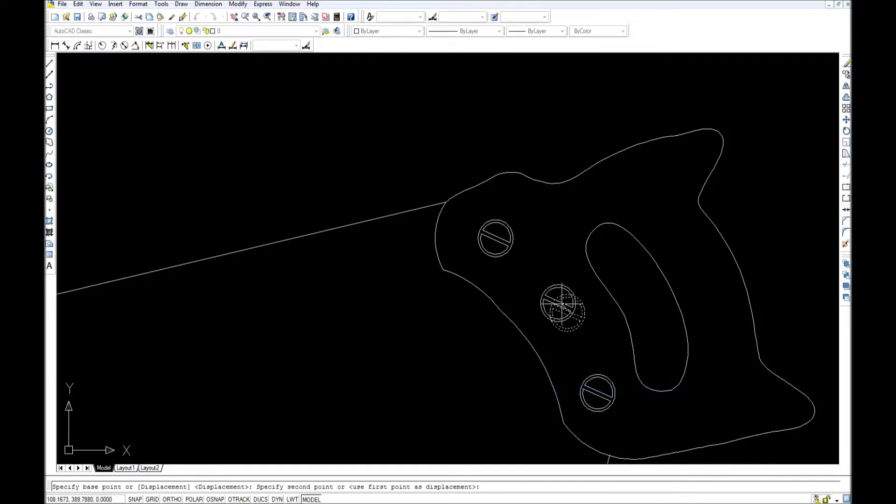
click(565, 310)
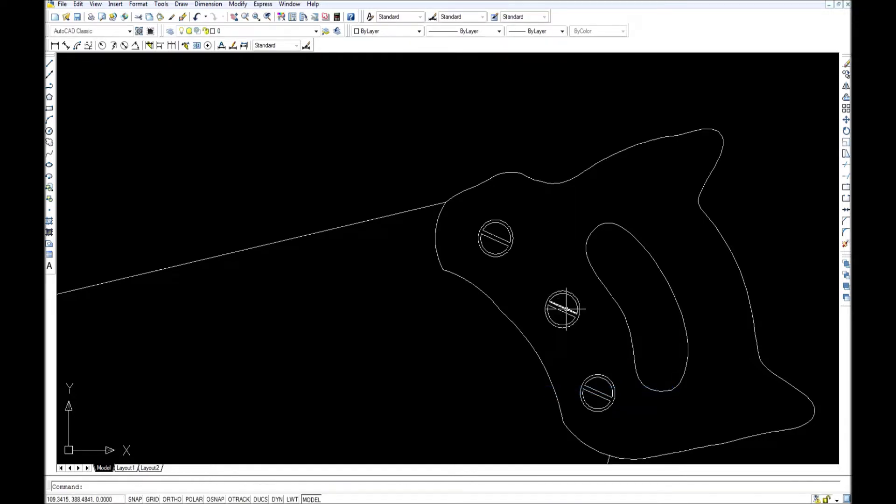
click(597, 340)
Rotate the middle screw head about its centre to change its slot angle.
click(544, 287)
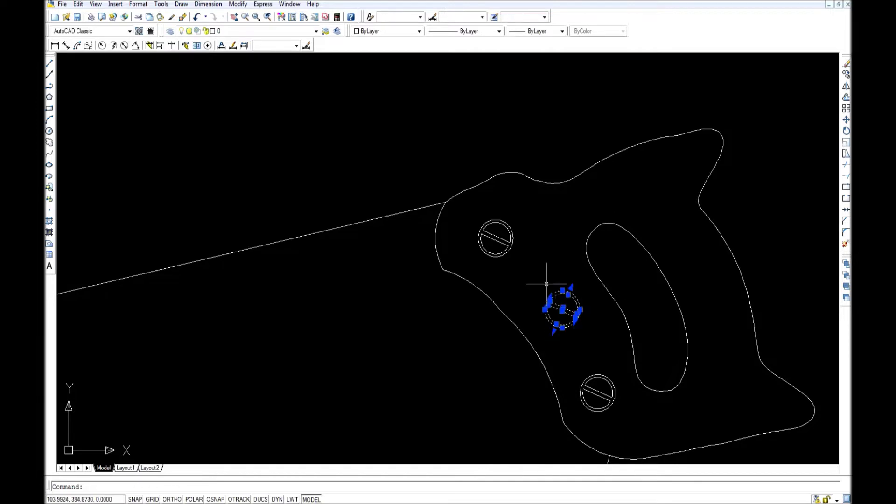
right_click(545, 285)
click(567, 414)
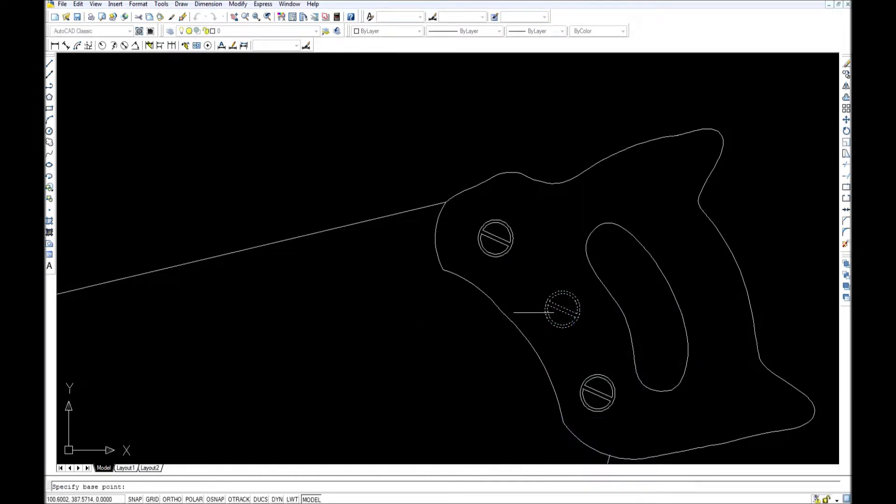
scroll(562, 309, up, 5)
click(557, 321)
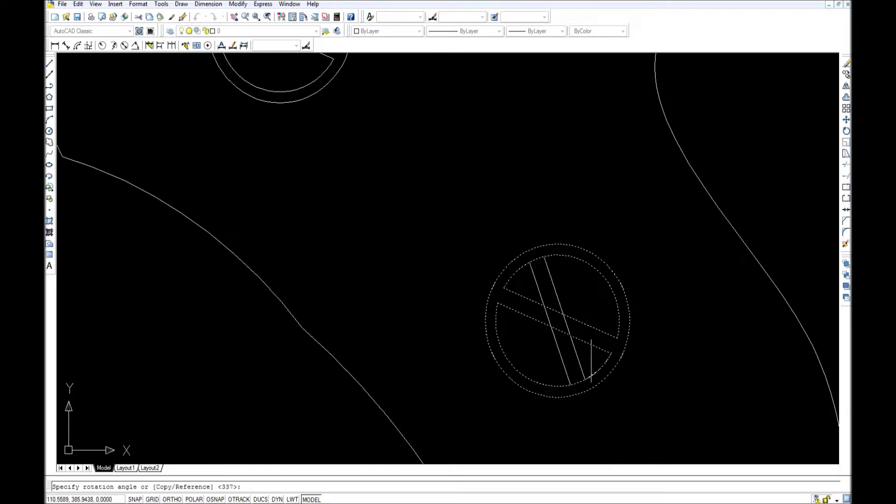
key(Escape)
scroll(514, 280, down, 4)
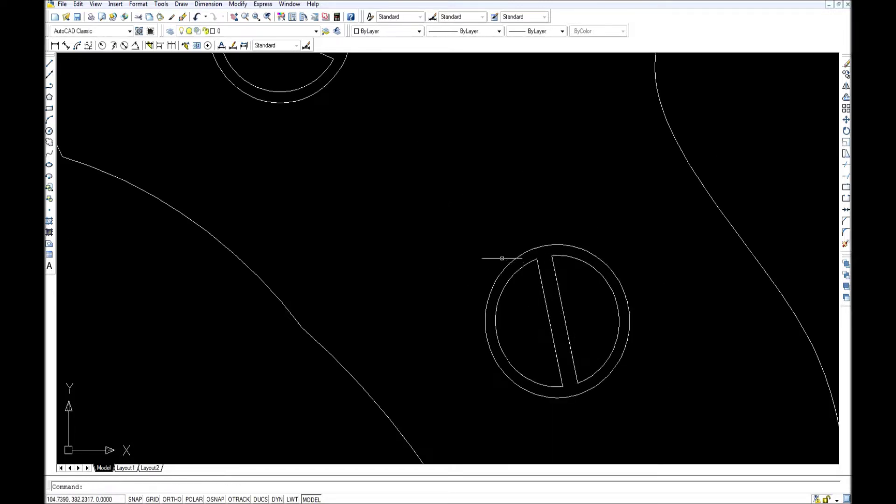
scroll(596, 408, up, 2)
Rotate the lower screw head's slot to a different angle about its centre.
click(603, 425)
click(536, 330)
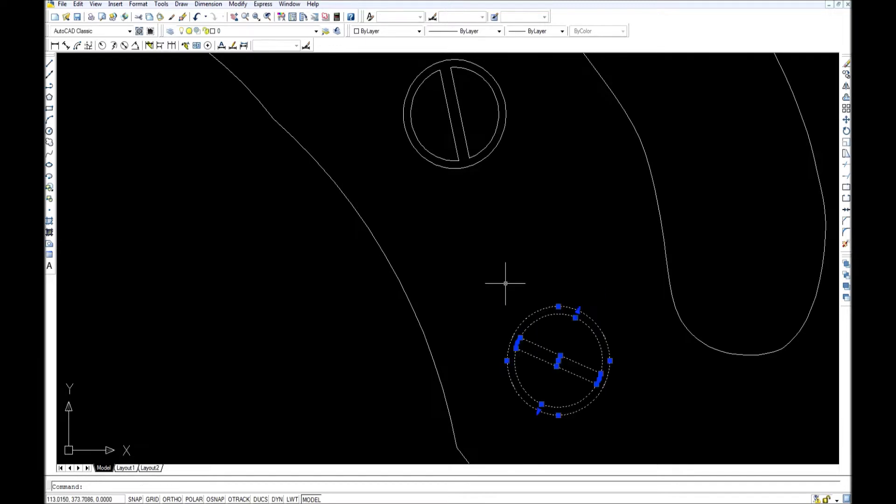
right_click(507, 284)
click(527, 423)
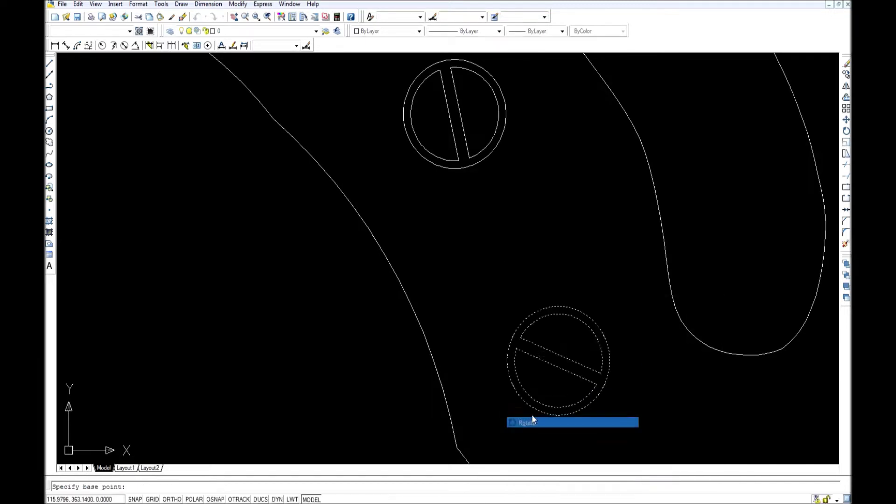
click(563, 358)
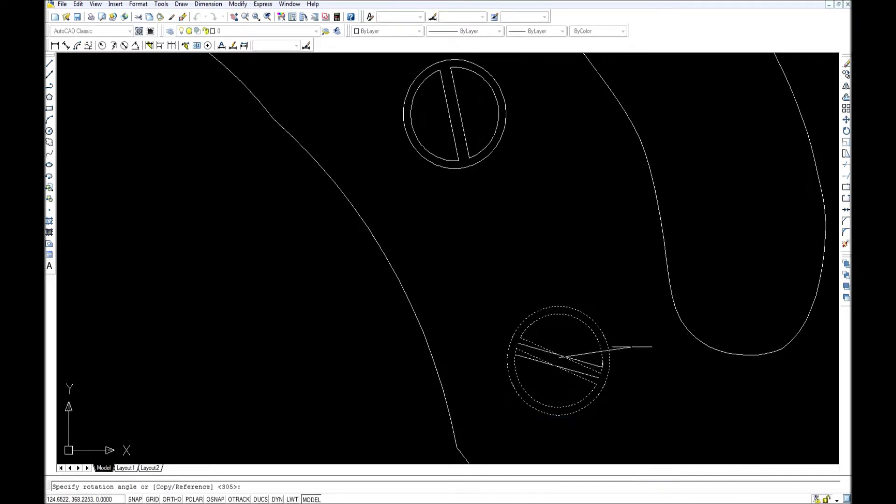
click(615, 309)
scroll(627, 354, down, 4)
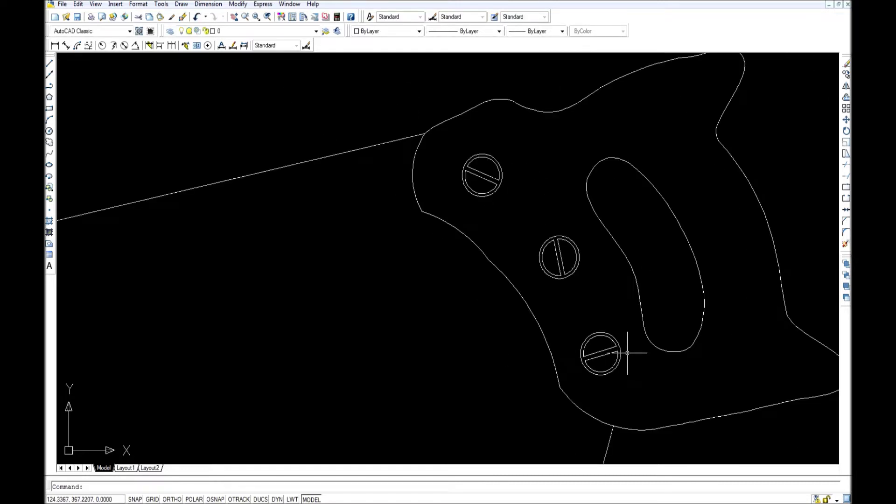
scroll(660, 245, down, 4)
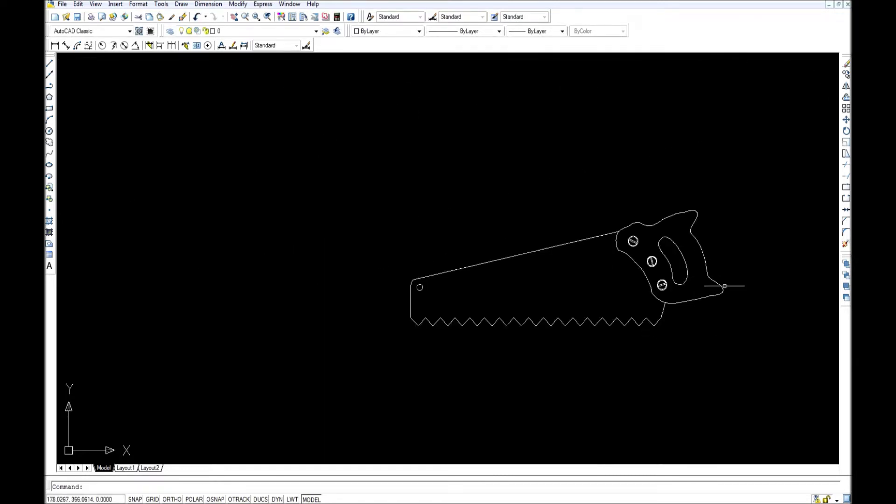
scroll(631, 302, up, 2)
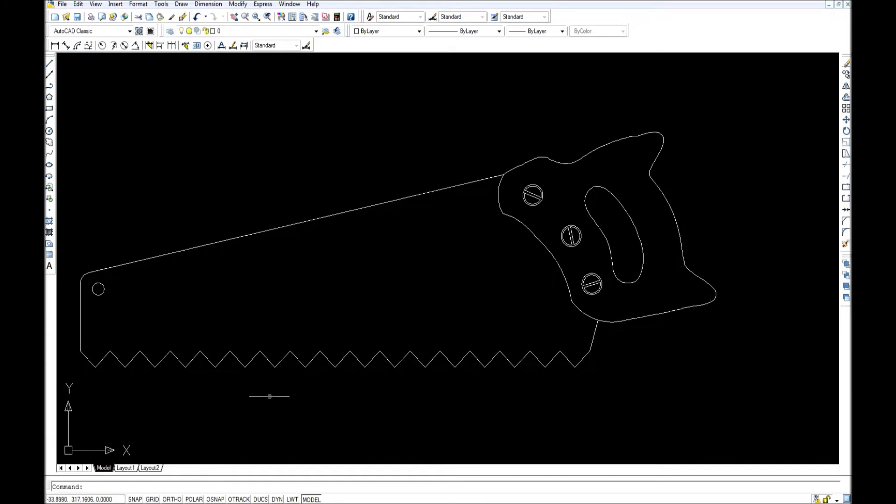
mouse_move(355, 502)
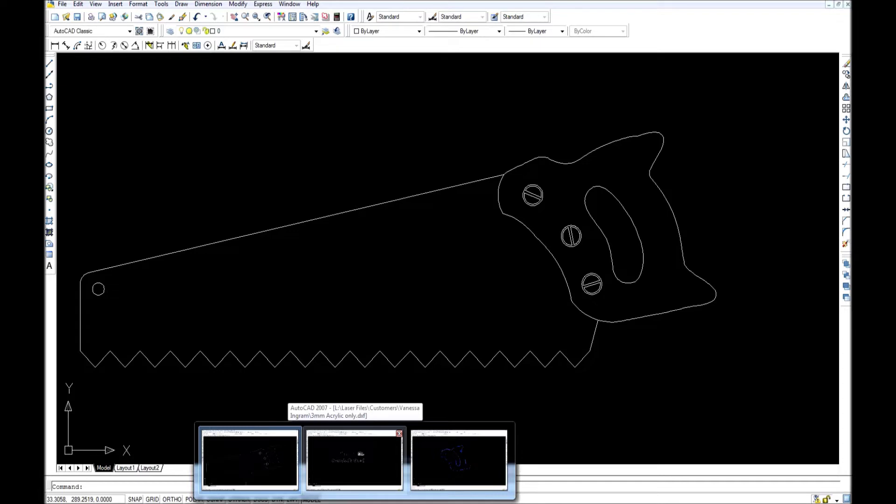
Copy the Grandad's Shed lettering from the sign drawing and paste it onto the saw blade.
click(355, 460)
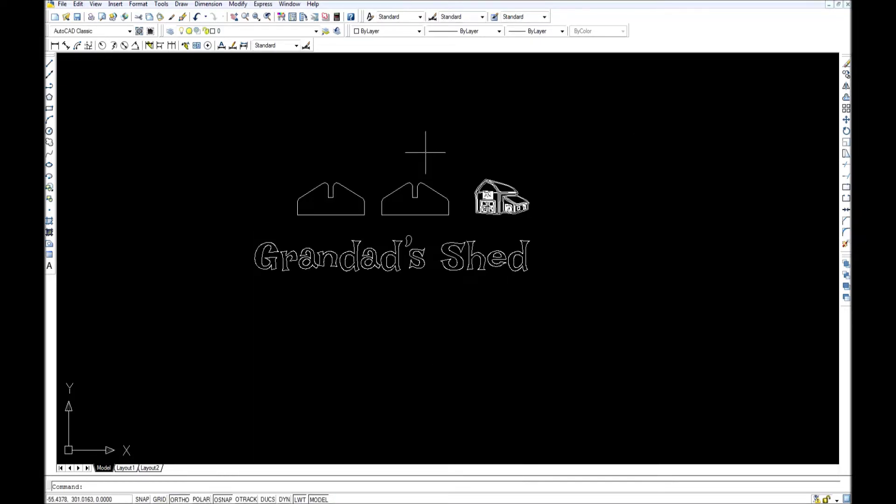
click(573, 272)
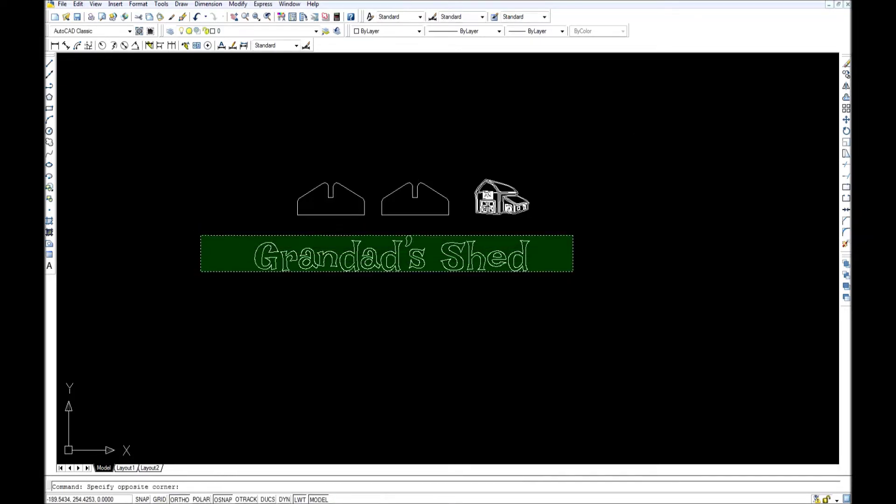
click(200, 235)
right_click(210, 239)
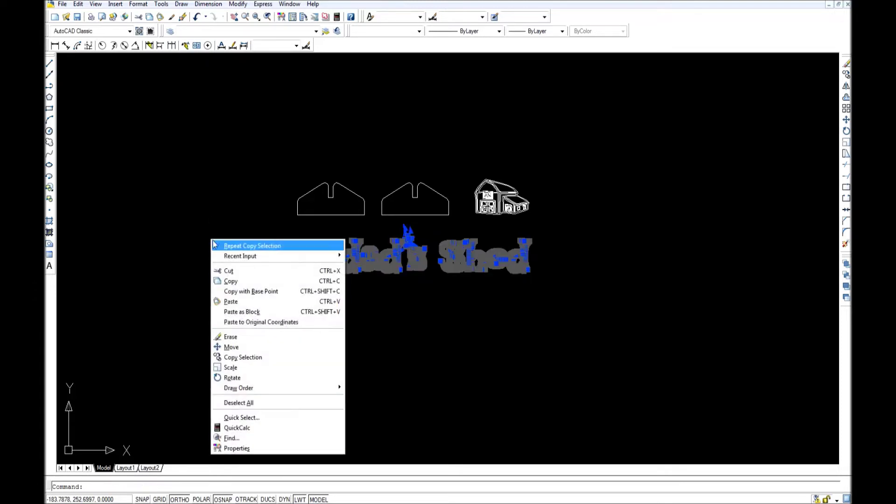
click(238, 281)
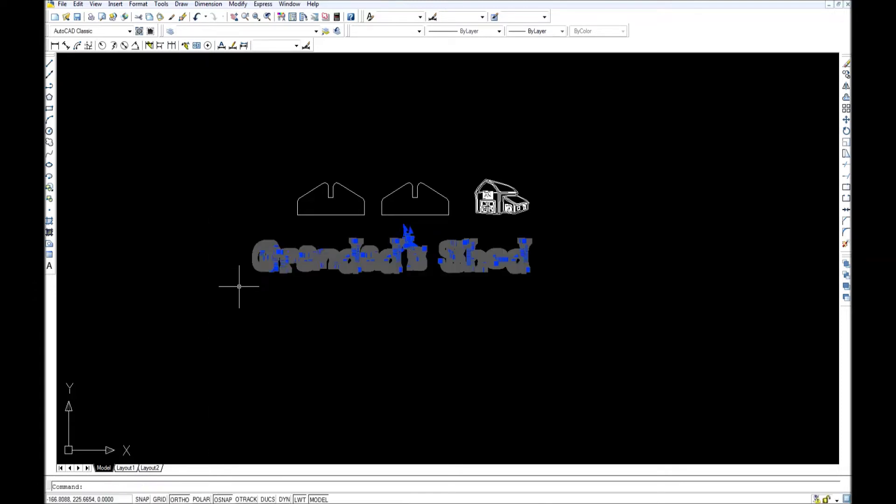
key(ctrl+Tab)
right_click(432, 313)
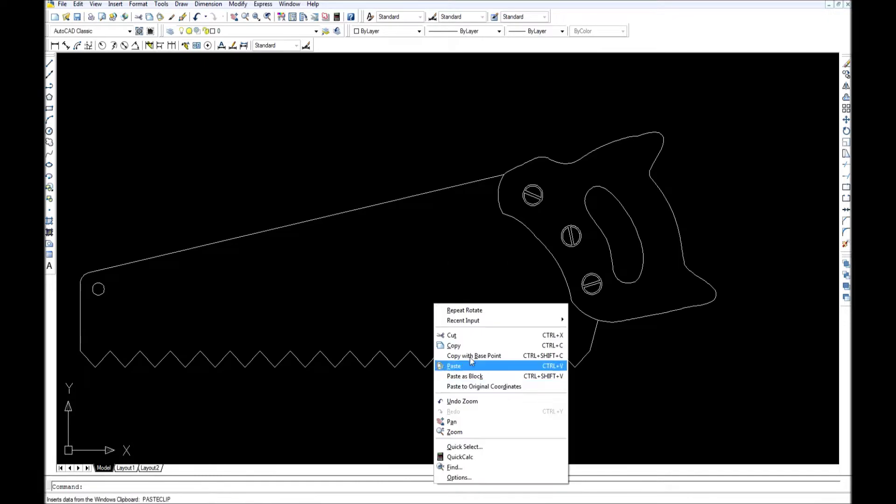
click(467, 364)
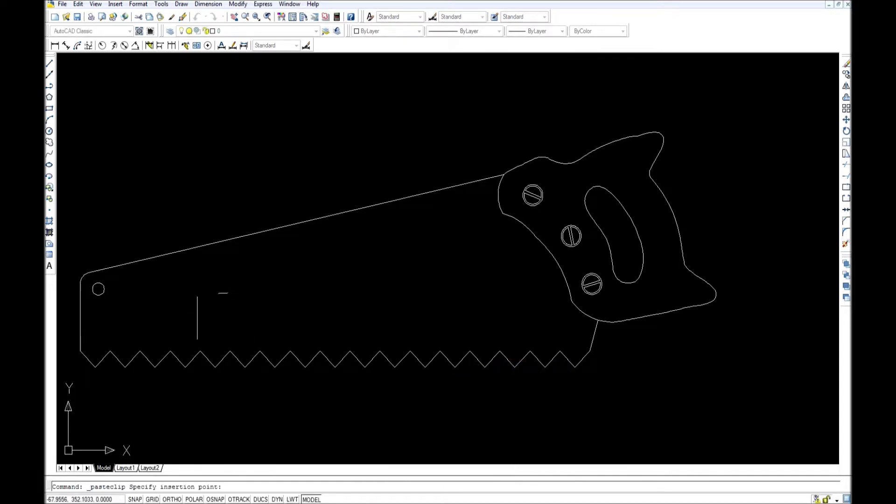
click(197, 319)
Move the lettering lower and further left on the blade.
click(554, 329)
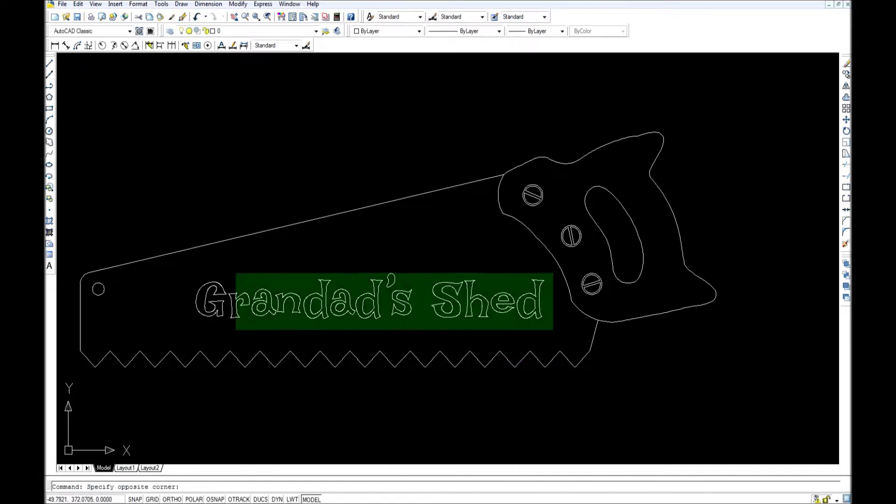
click(191, 272)
right_click(322, 262)
click(345, 370)
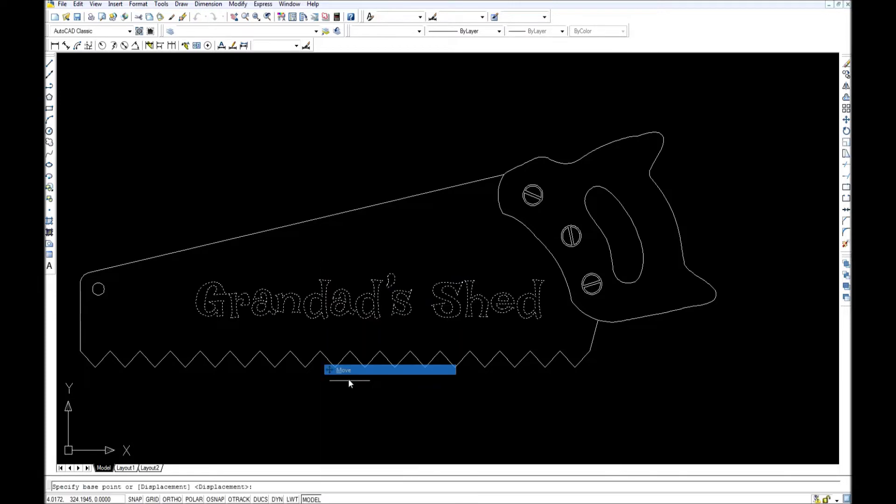
click(356, 428)
click(313, 436)
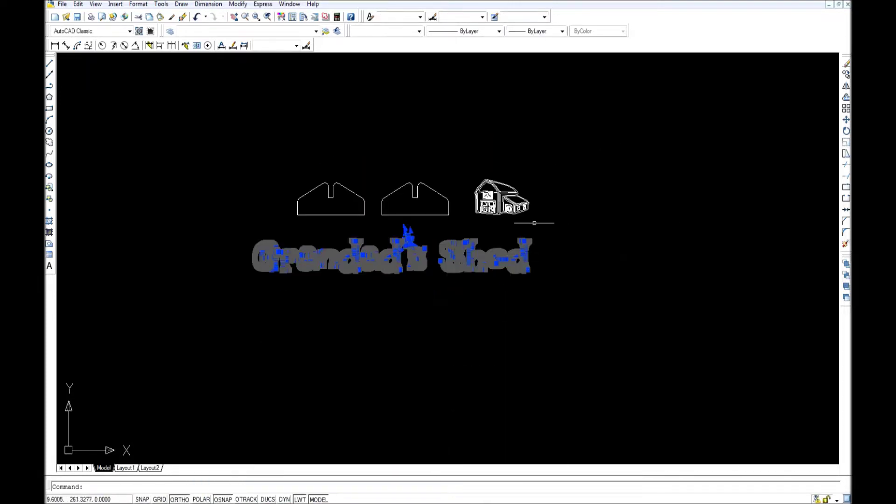
Copy the shed picture from the sign drawing and paste it beside the saw handle.
click(541, 220)
click(464, 160)
key(Escape)
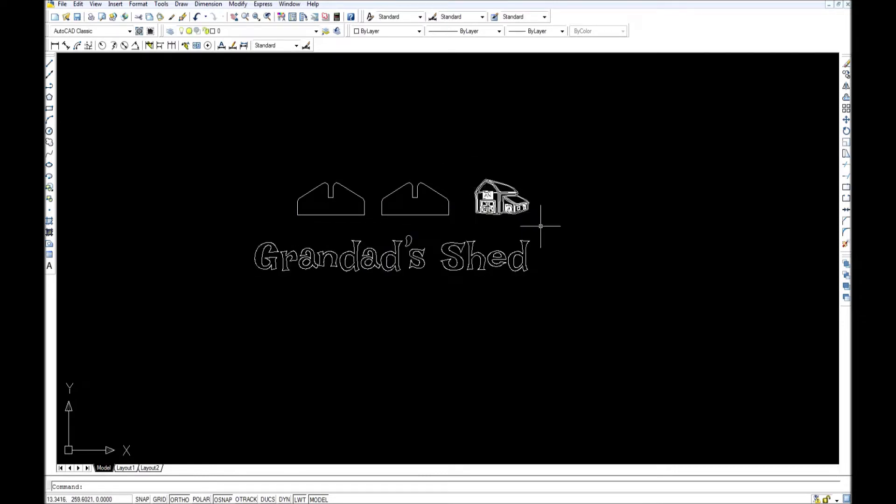
click(541, 229)
click(451, 159)
right_click(465, 159)
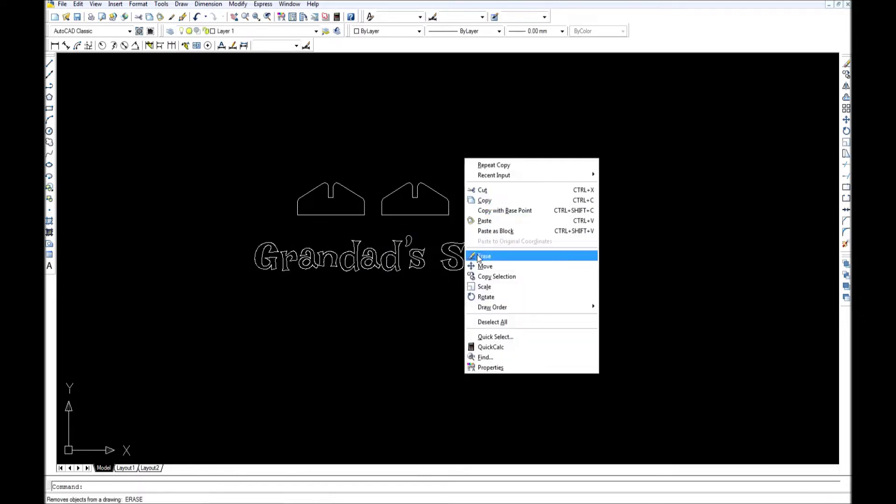
click(492, 200)
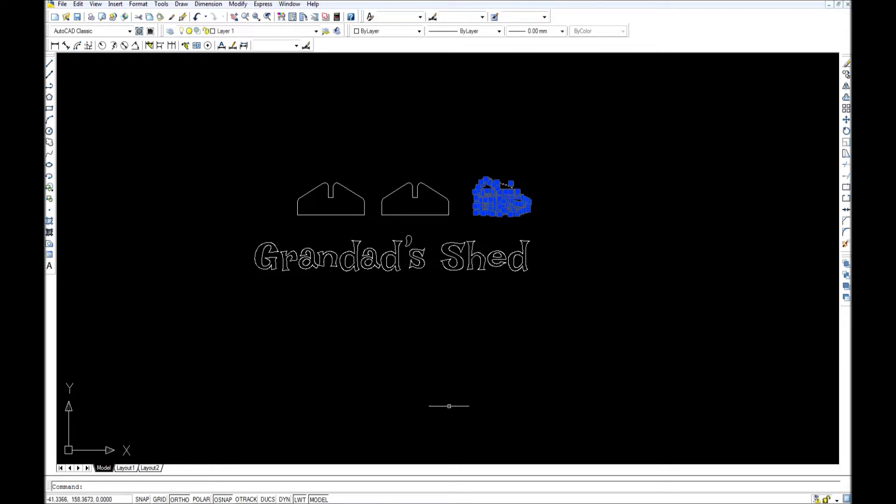
key(ctrl+Tab)
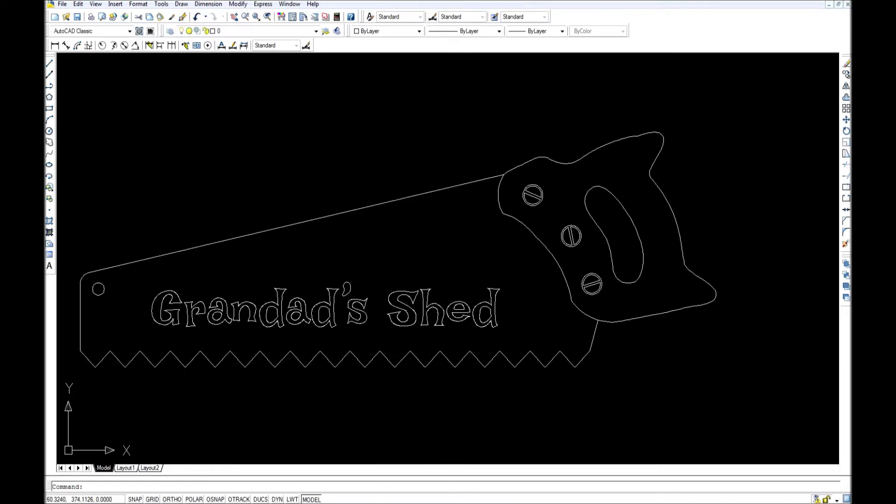
right_click(470, 267)
click(513, 331)
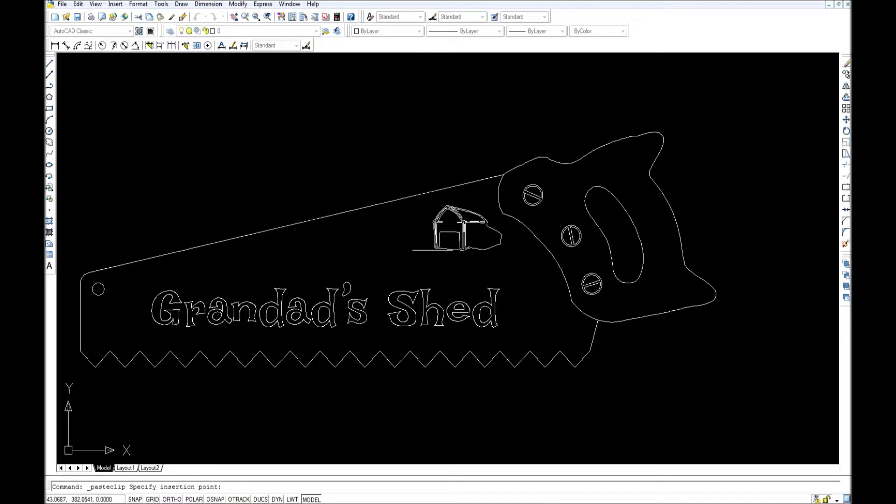
click(433, 249)
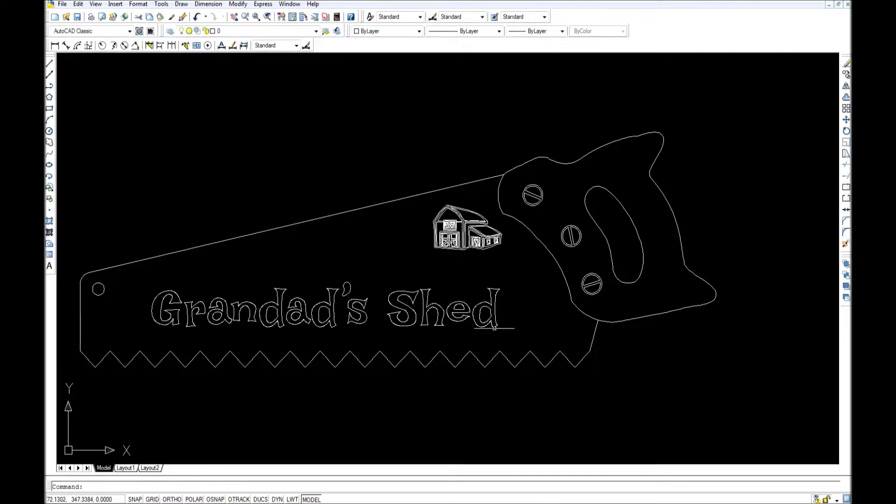
Nudge the Grandad's Shed lettering slightly upward on the blade.
click(512, 334)
click(148, 274)
right_click(262, 255)
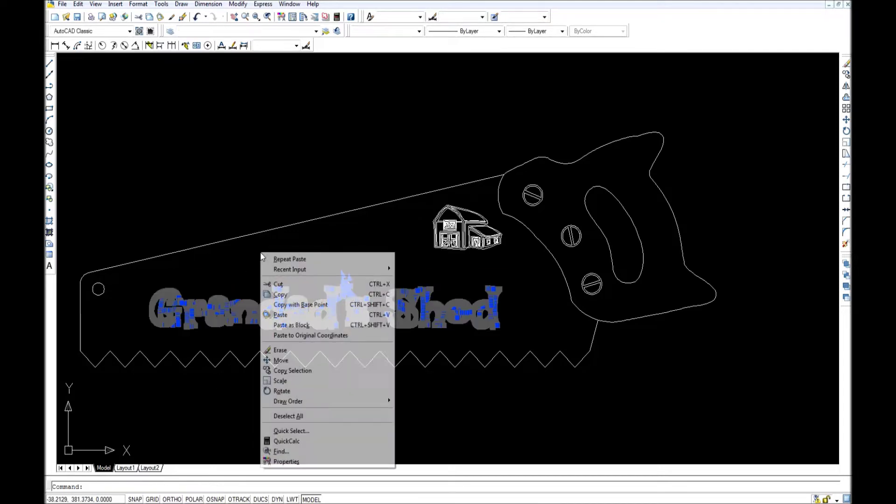
click(281, 361)
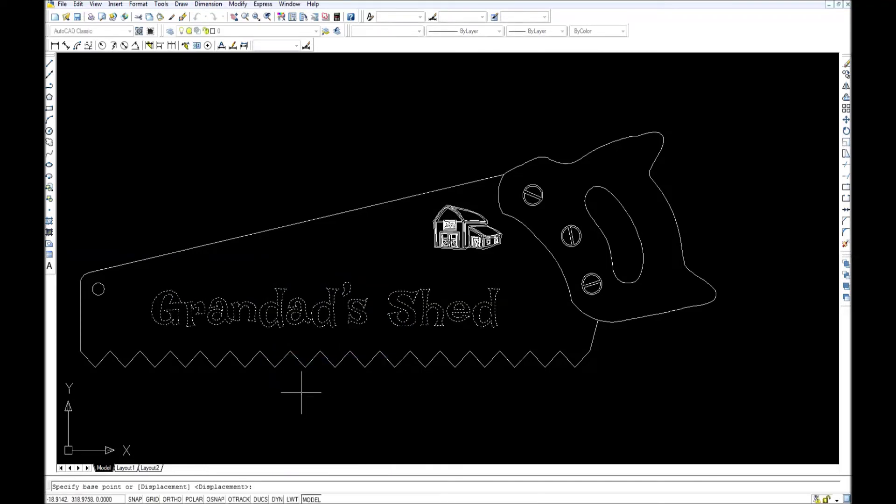
click(302, 392)
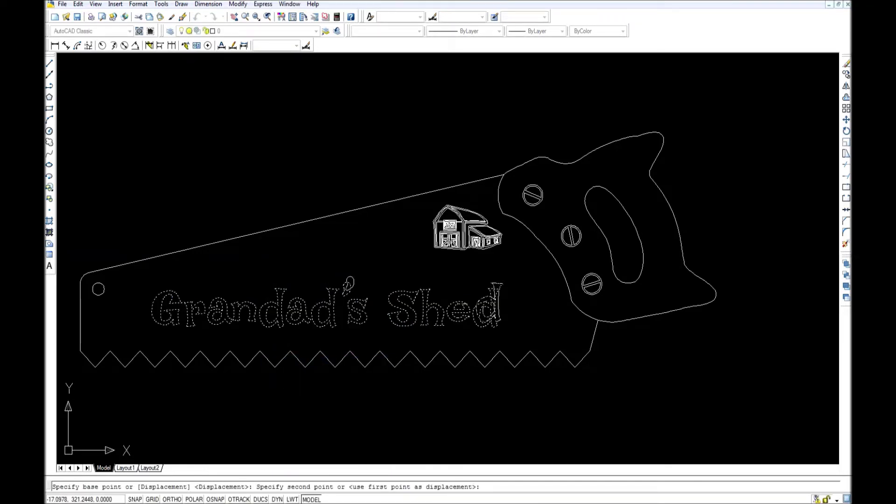
click(304, 381)
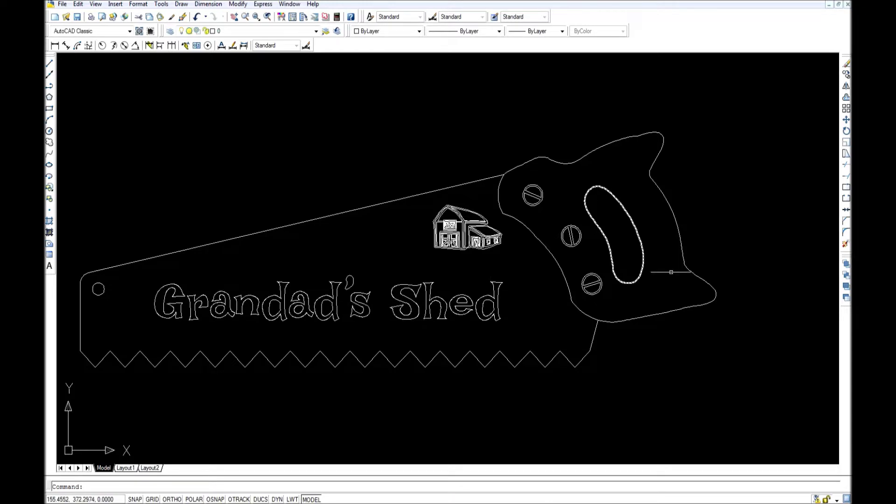
scroll(671, 272, down, 2)
Scale the shed picture by a factor of 1.1 from a base point beside it.
scroll(554, 369, up, 2)
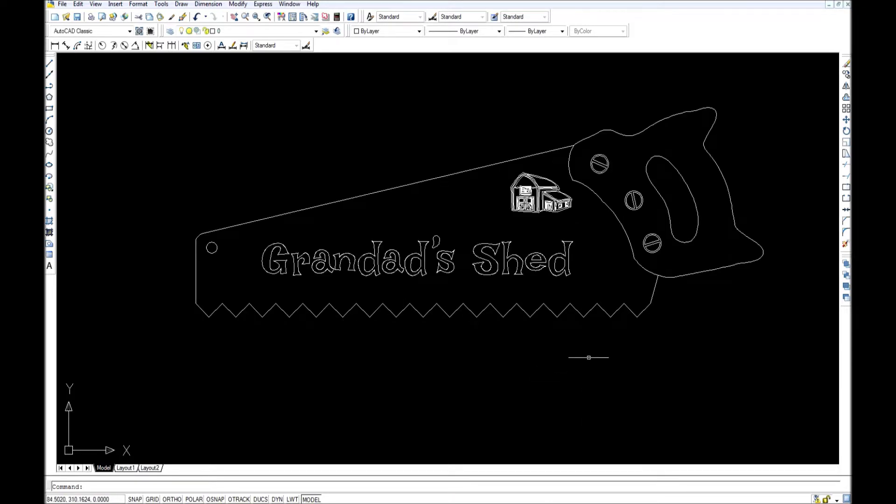
click(844, 146)
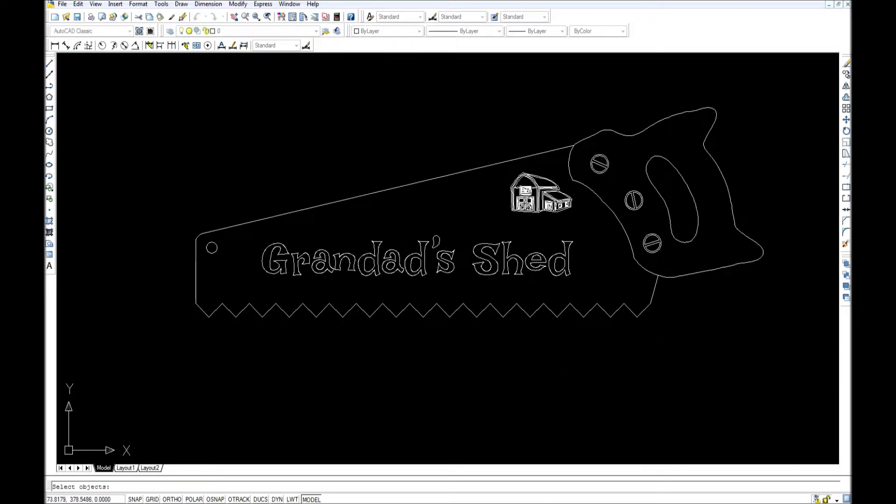
click(573, 219)
click(498, 184)
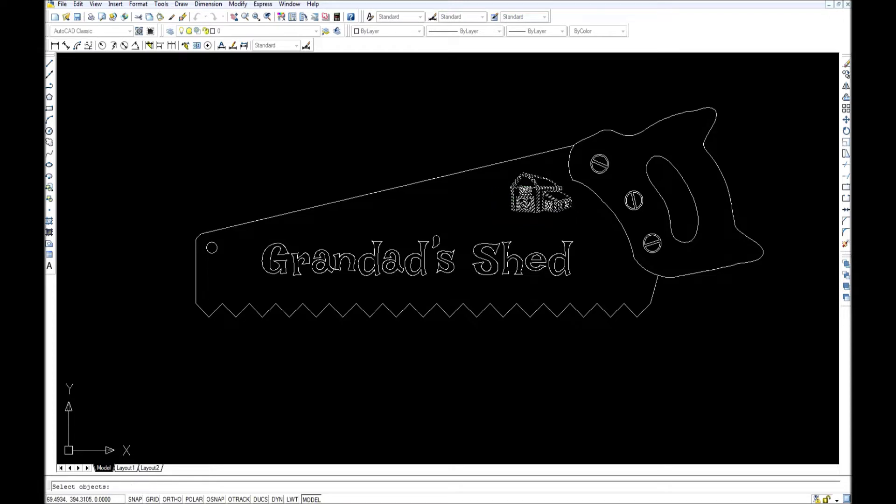
key(Return)
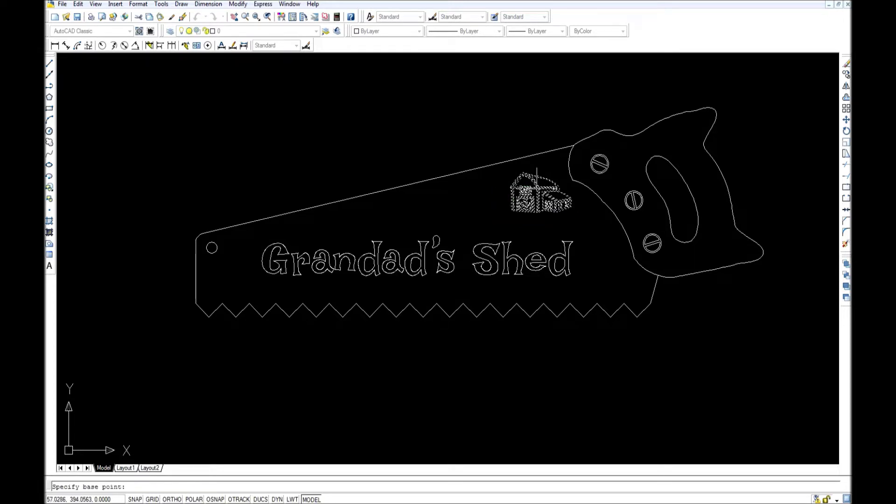
click(536, 187)
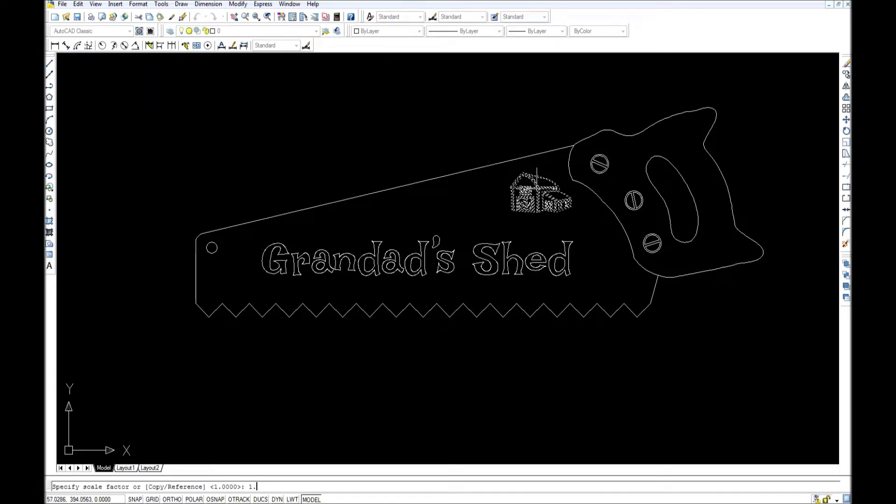
key(Return)
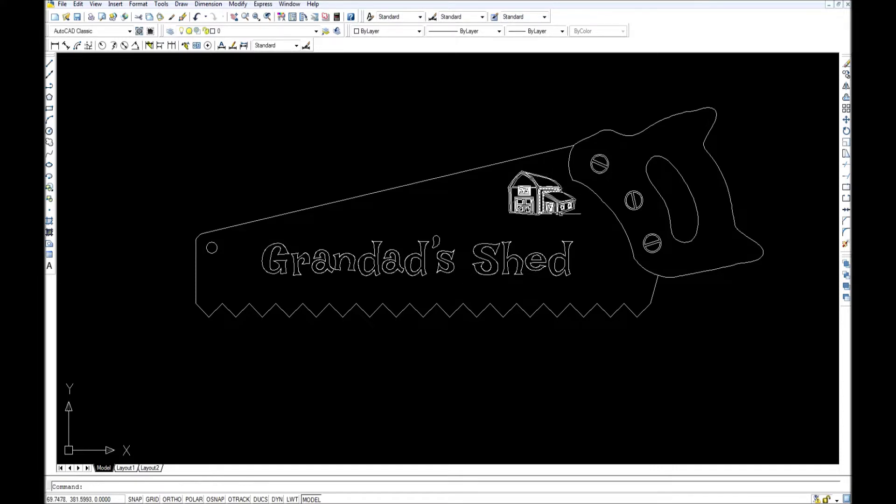